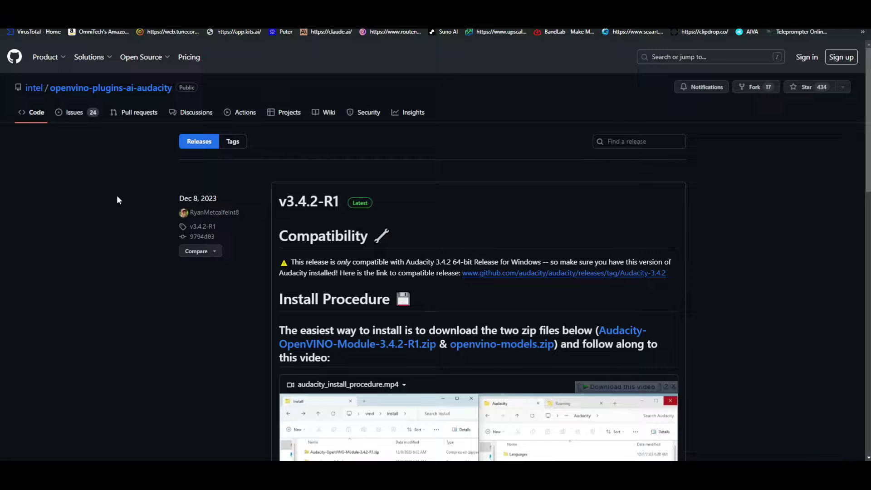
- Check the release's four assets, highlighting the 1.92 GB openvino-models.zip size, then minimize the browser
scroll(116, 193, "down", 3)
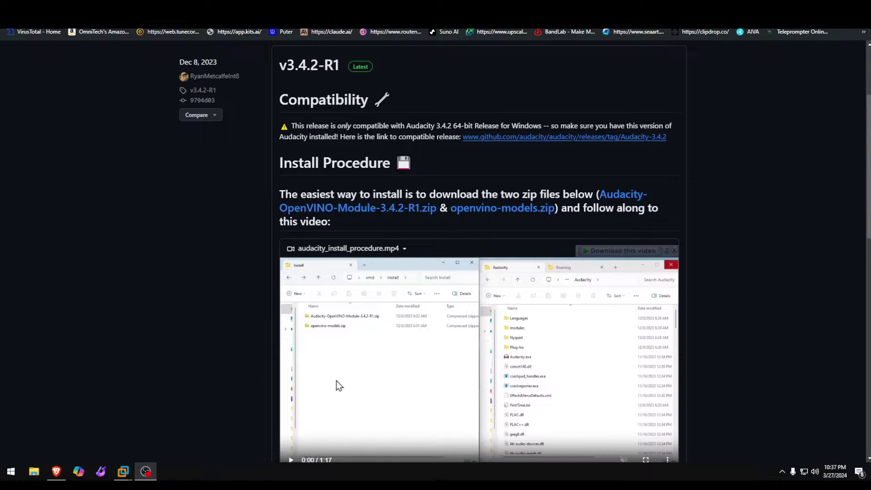
scroll(139, 174, "down", 3)
scroll(139, 173, "up", 6)
scroll(139, 174, "down", 15)
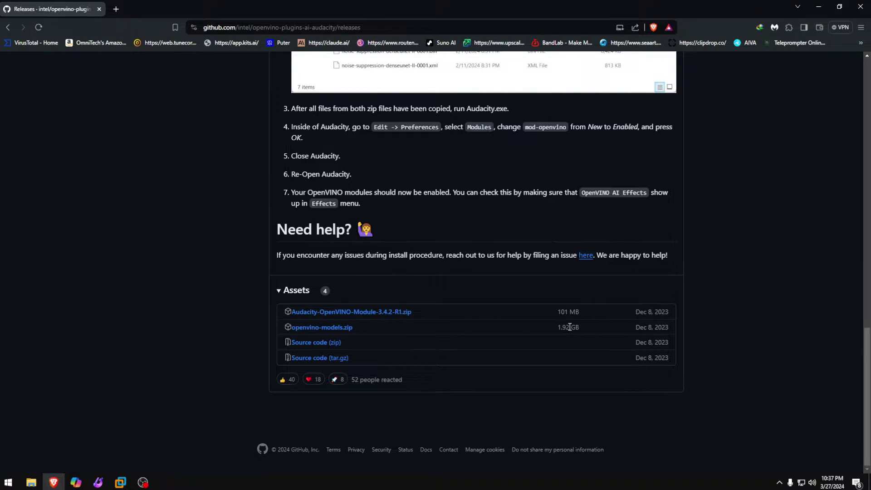
left_click_drag(570, 327, 554, 328)
left_click(670, 332)
left_click(818, 6)
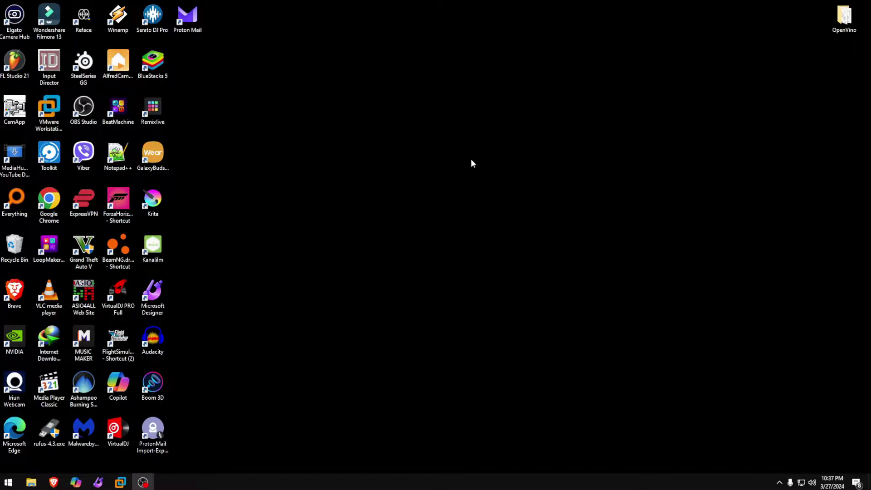
key("super")
type("audacity")
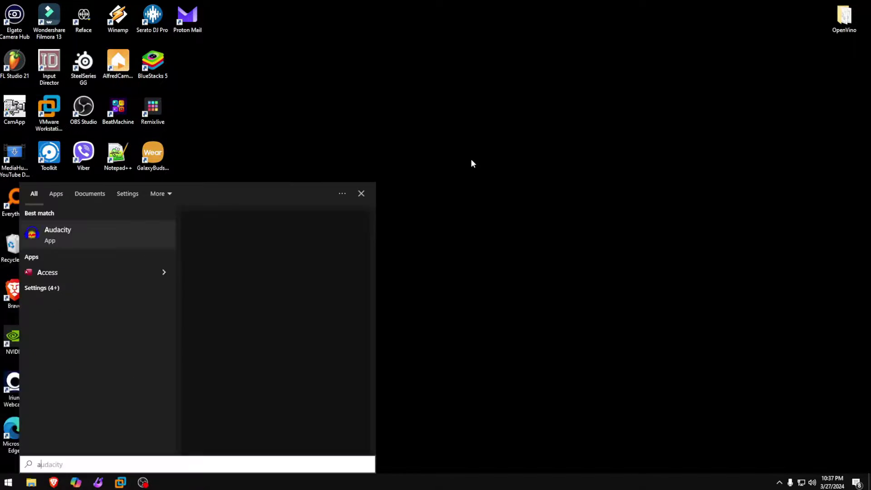
key("Return")
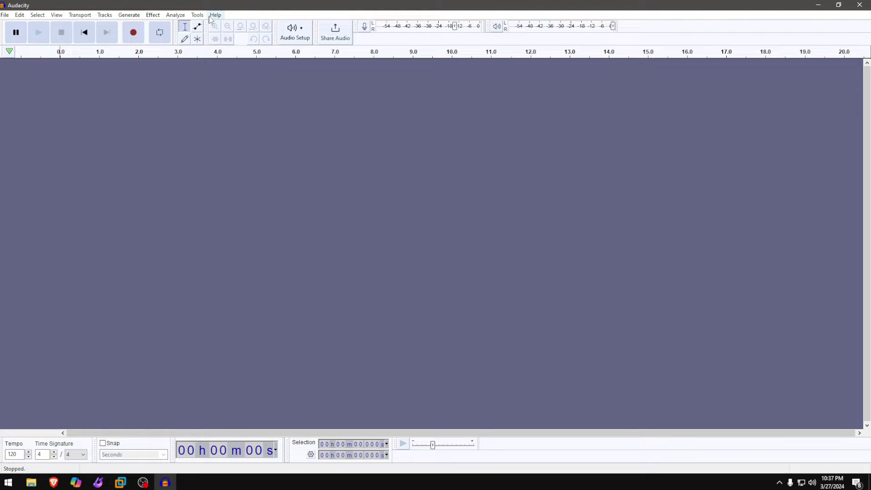
left_click(215, 15)
left_click(249, 81)
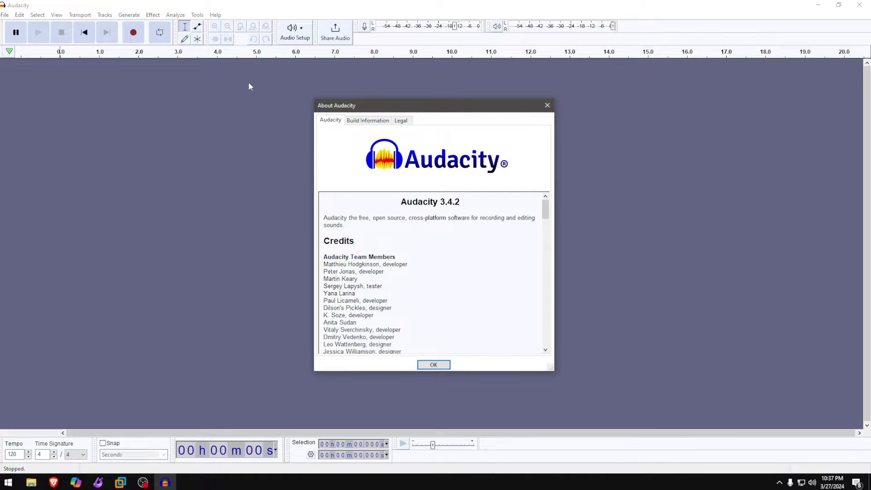
mouse_move(459, 201)
left_mouse_down()
mouse_move(439, 201)
mouse_move(460, 202)
left_mouse_up()
left_click(440, 201)
left_click(452, 204)
left_click(434, 364)
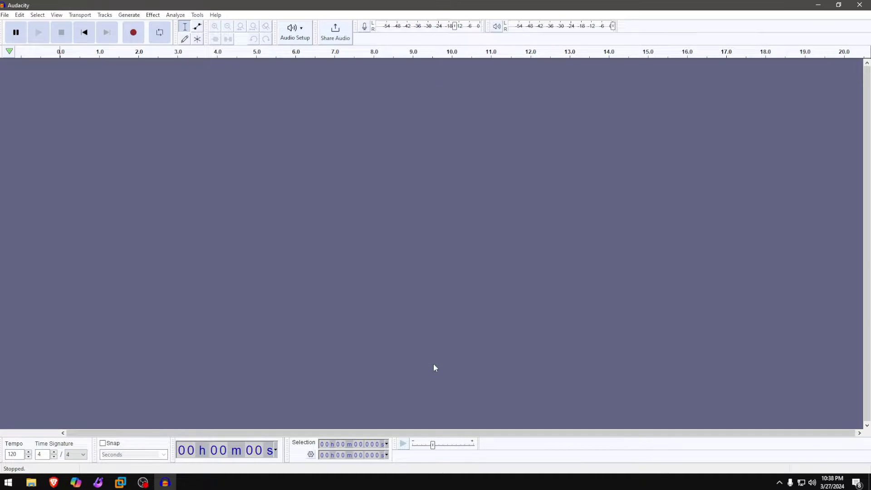
left_click(859, 5)
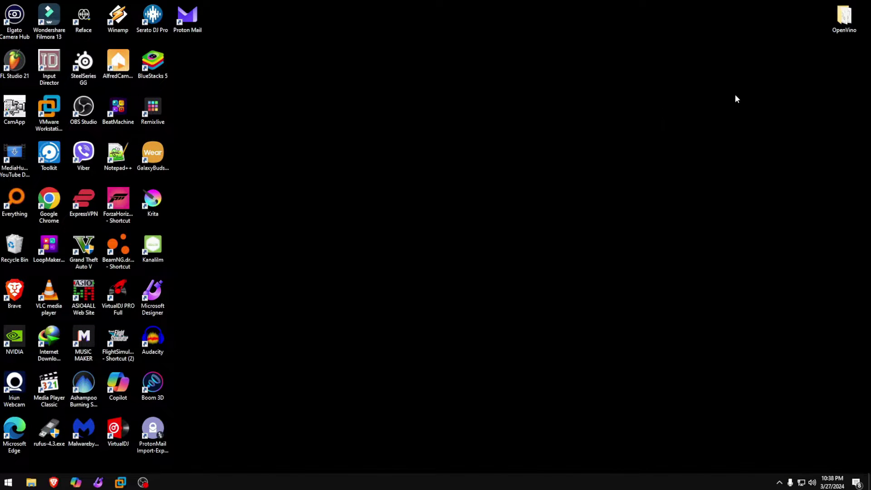
- Open the desktop OpenVino folder in File Explorer and move its window higher up
double_click(847, 22)
left_click(779, 484)
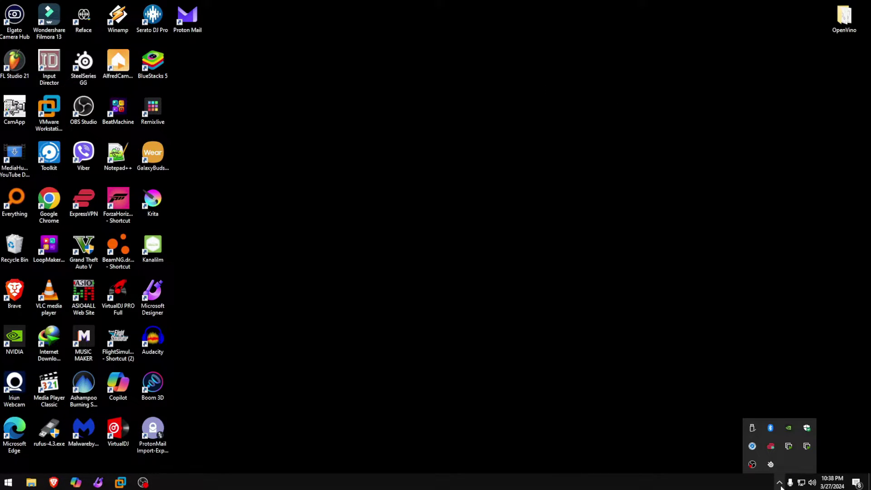
left_click_drag(437, 65, 437, 23)
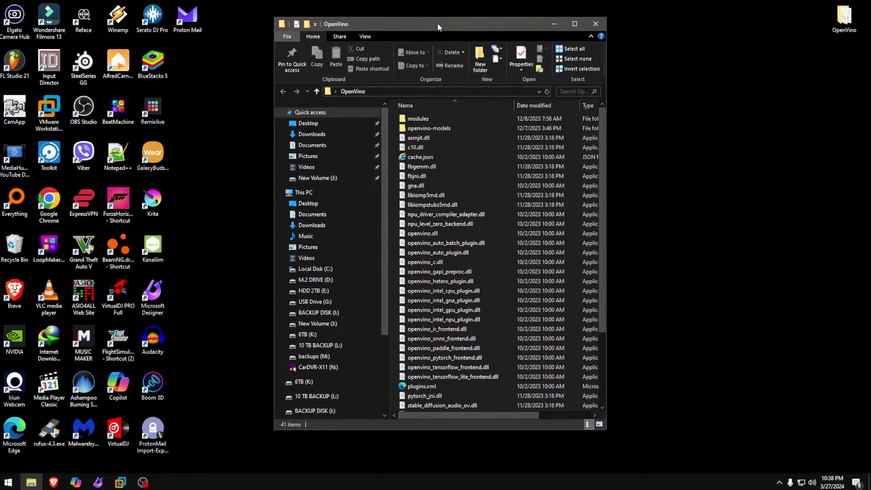
- Select all 41 items in the OpenVino folder and move its window to the right side
mouse_move(442, 228)
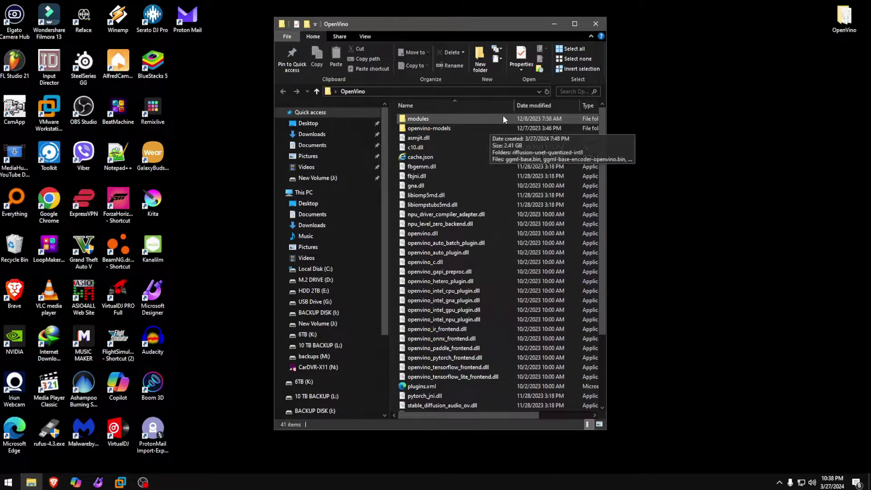
left_click_drag(502, 115, 400, 444)
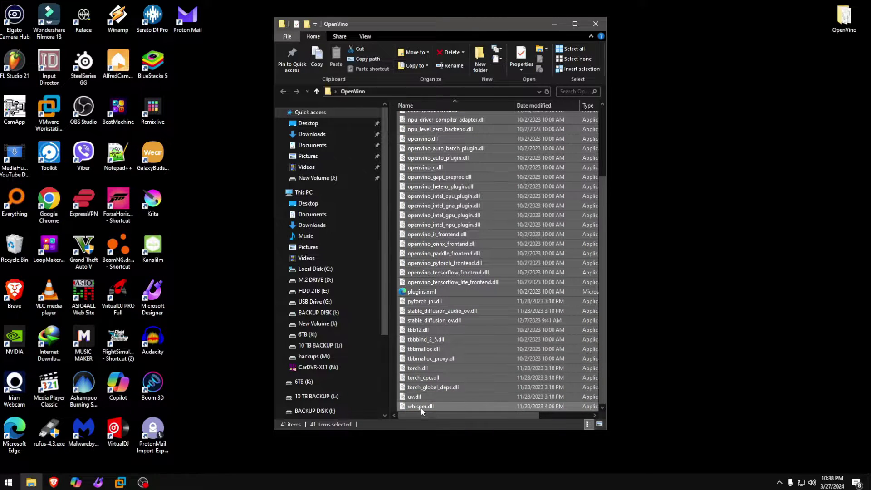
scroll(516, 193, "up", 1)
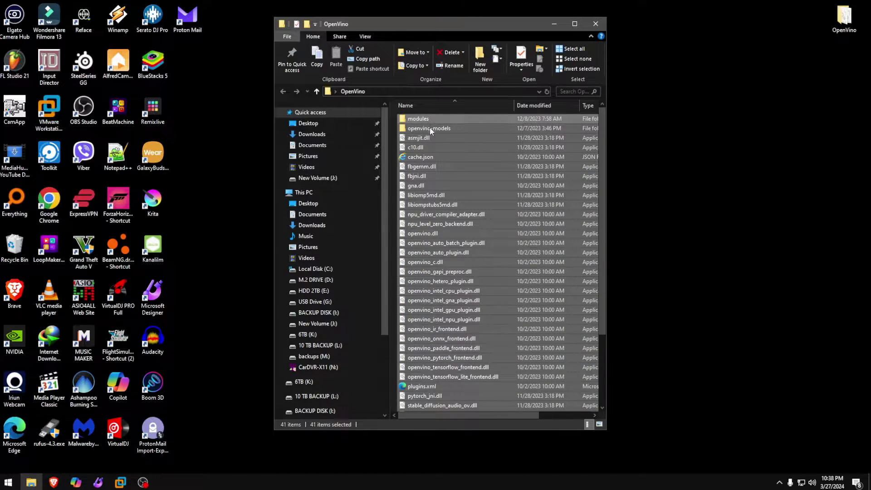
mouse_move(429, 123)
left_click_drag(479, 27, 733, 22)
left_click(324, 233)
- Open the Audacity shortcut's file location and place that folder window beside OpenVino
right_click(149, 337)
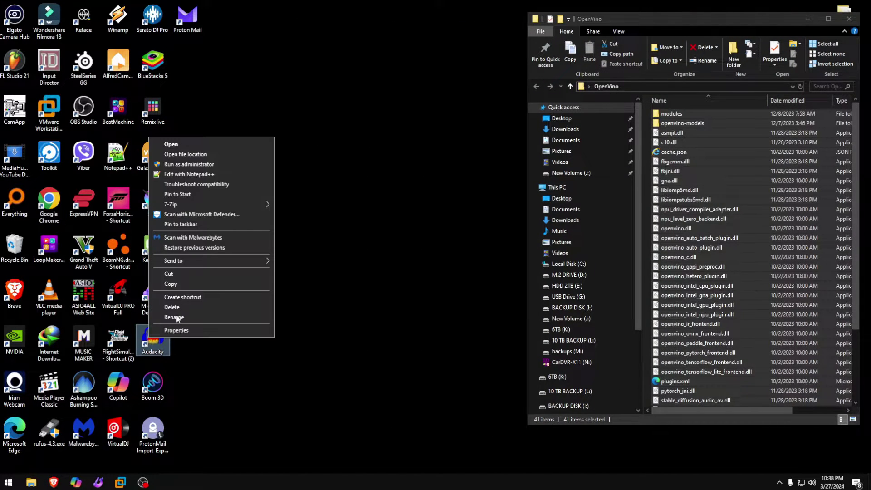
left_click(205, 154)
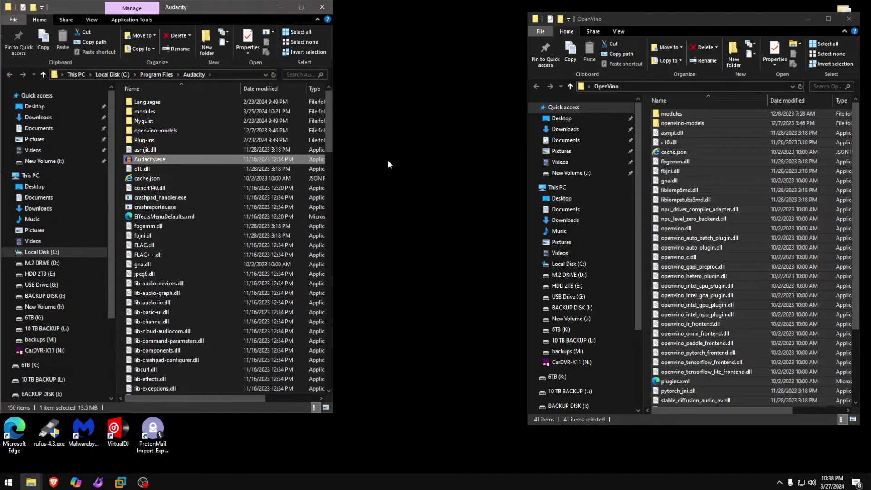
left_click_drag(231, 9, 358, 22)
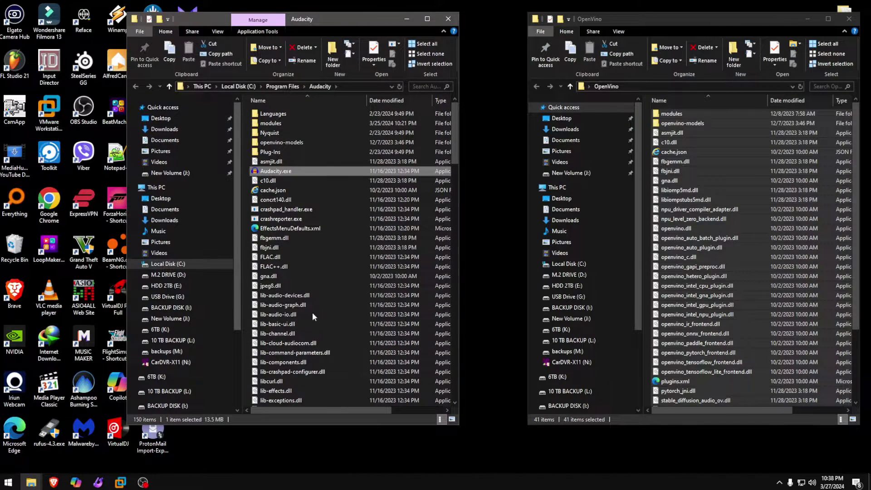
- Move all 41 OpenVino items into Program Files\Audacity, then close both folder windows
left_click(724, 162)
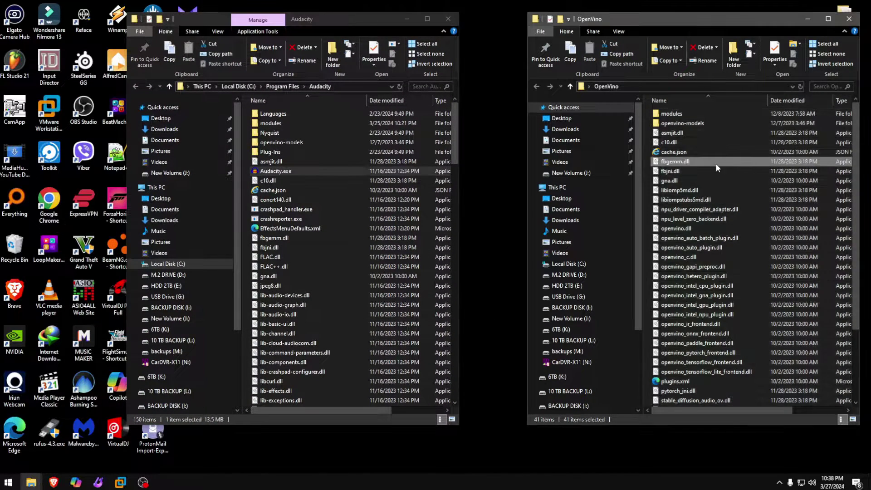
key("ctrl+a")
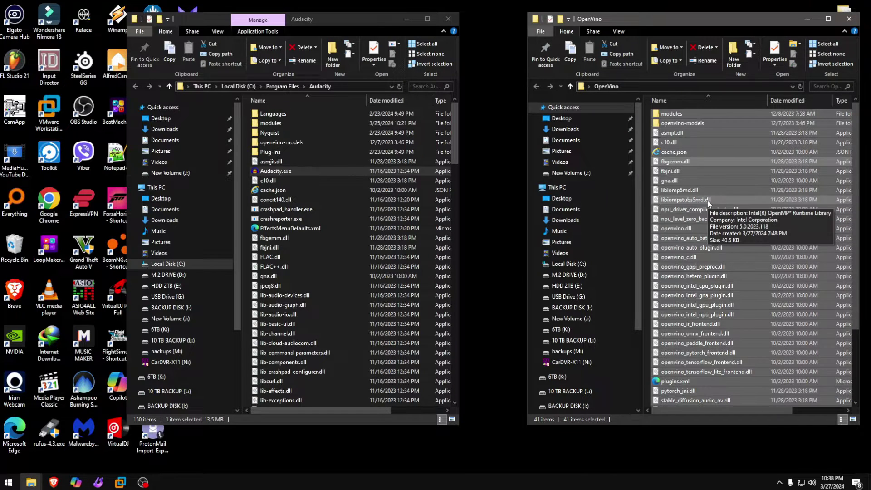
left_click_drag(733, 199, 705, 247)
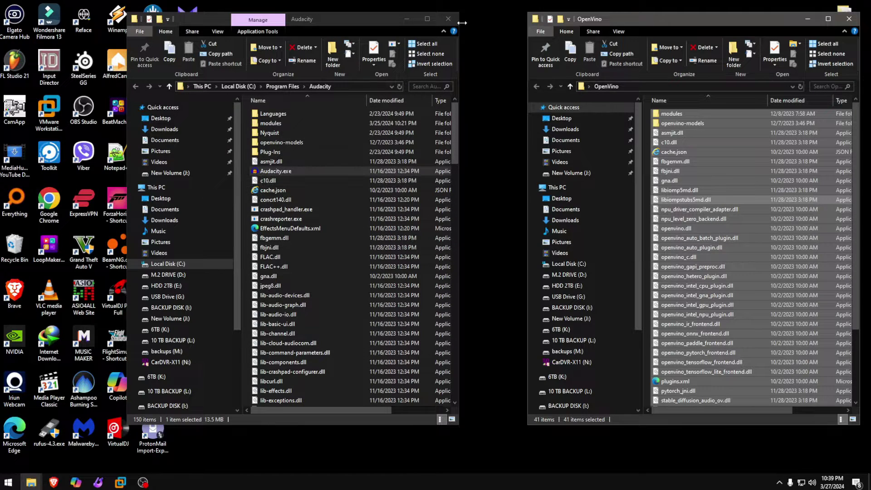
left_click(448, 19)
key("alt+F4")
- Launch Audacity and set mod-openvino to Enabled in Preferences > Modules
double_click(153, 339)
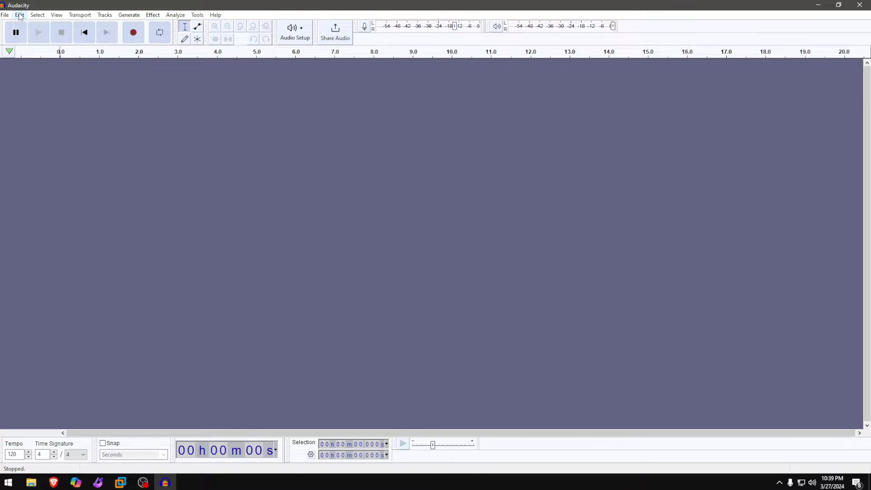
left_click(20, 16)
left_click(61, 158)
left_click(300, 275)
left_click(302, 283)
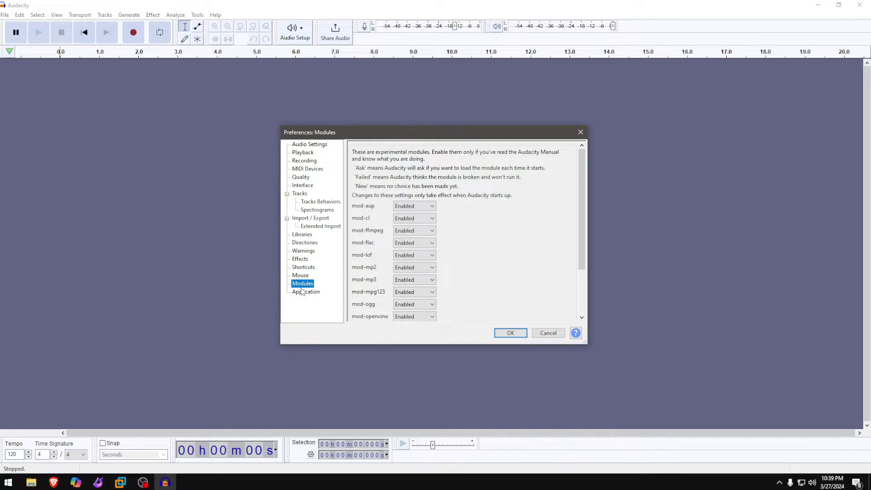
scroll(483, 249, "down", 3)
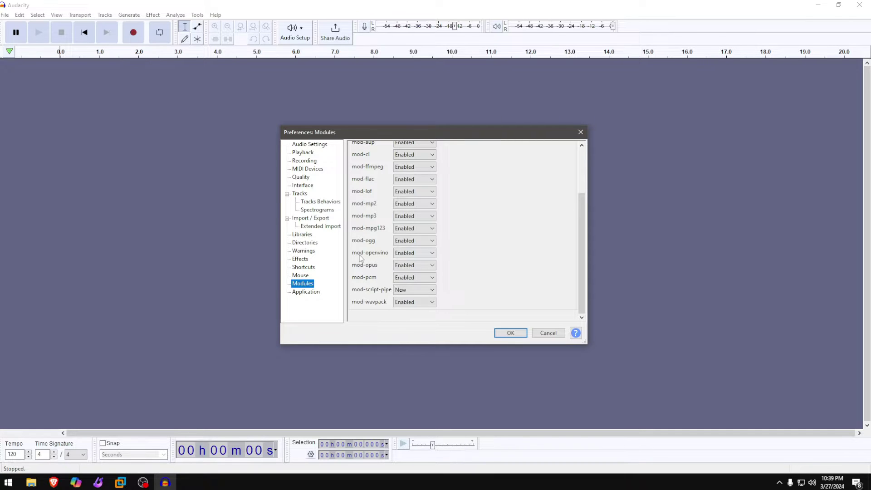
left_click(411, 255)
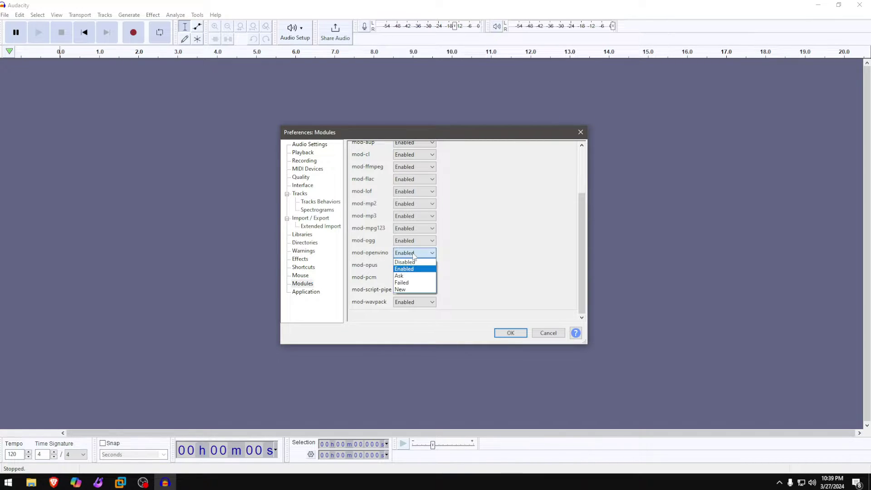
left_click(405, 290)
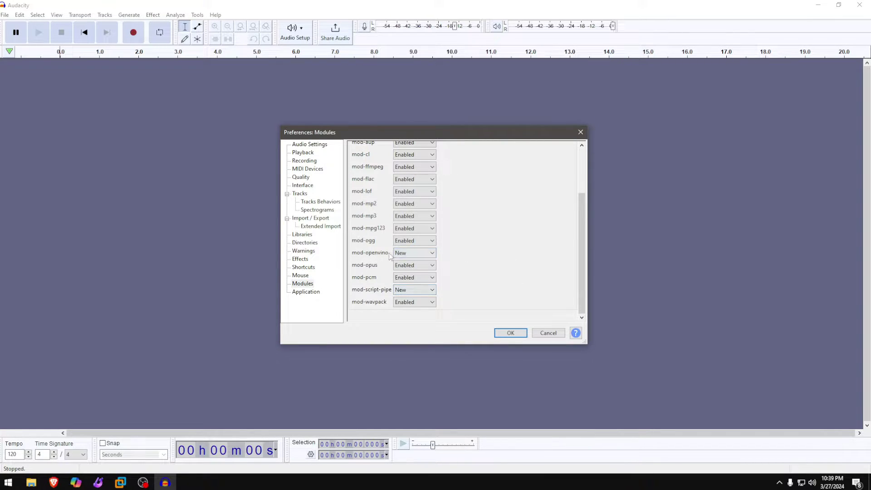
left_click(420, 257)
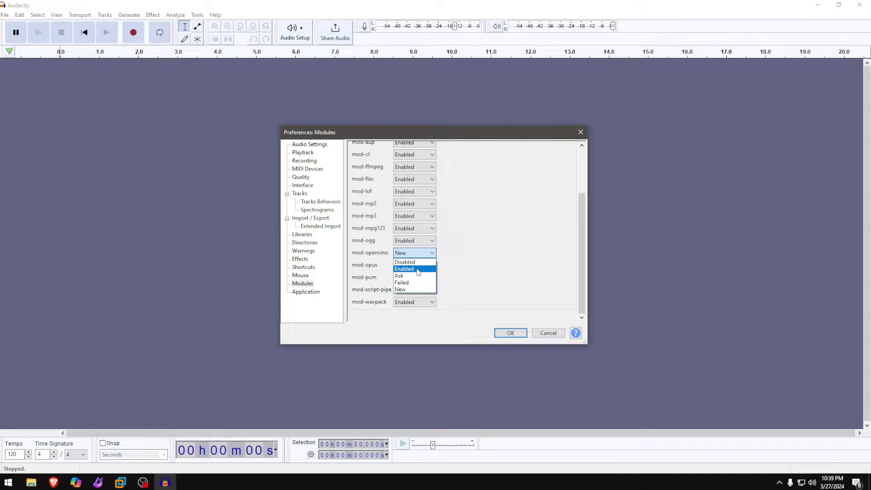
left_click(417, 269)
left_click(510, 332)
- Close Audacity, refresh the desktop and relaunch Audacity so the module loads
key("alt+F4")
right_click(298, 162)
left_click(331, 190)
double_click(152, 338)
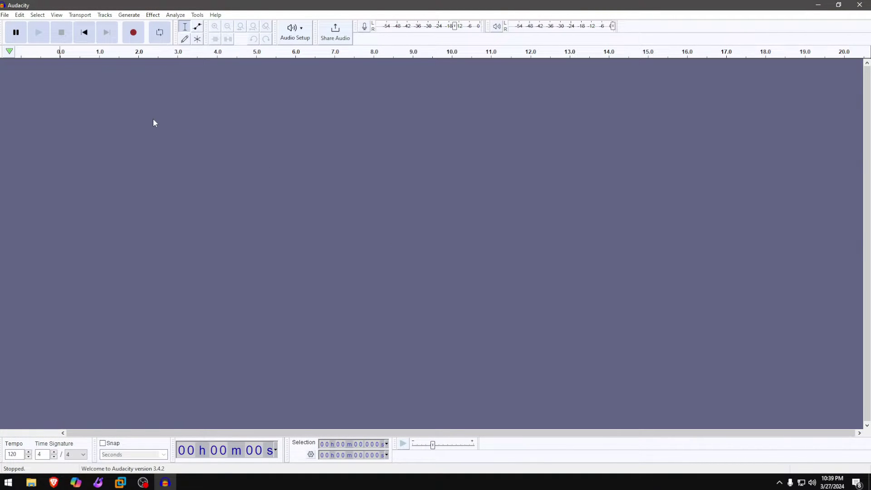
- Browse the Effect > OpenVINO AI Effects and Tools menus, ending on Generate with OpenVINO Music Generation
left_click(175, 15)
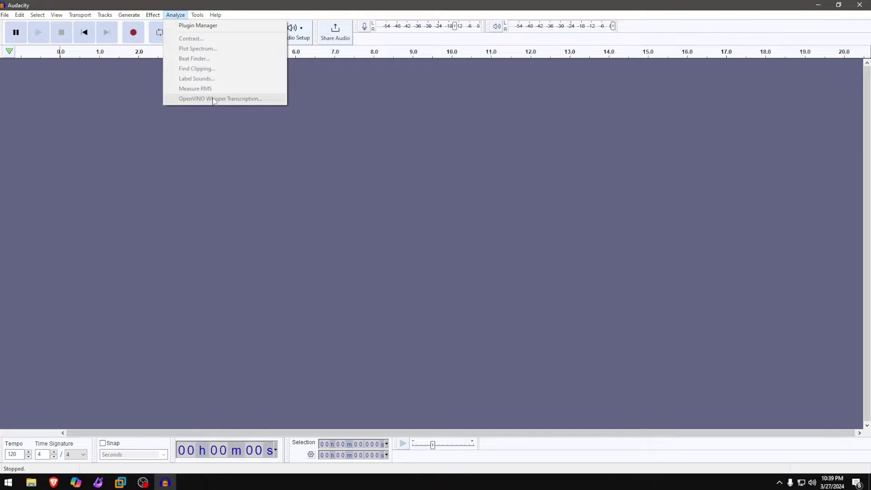
mouse_move(154, 16)
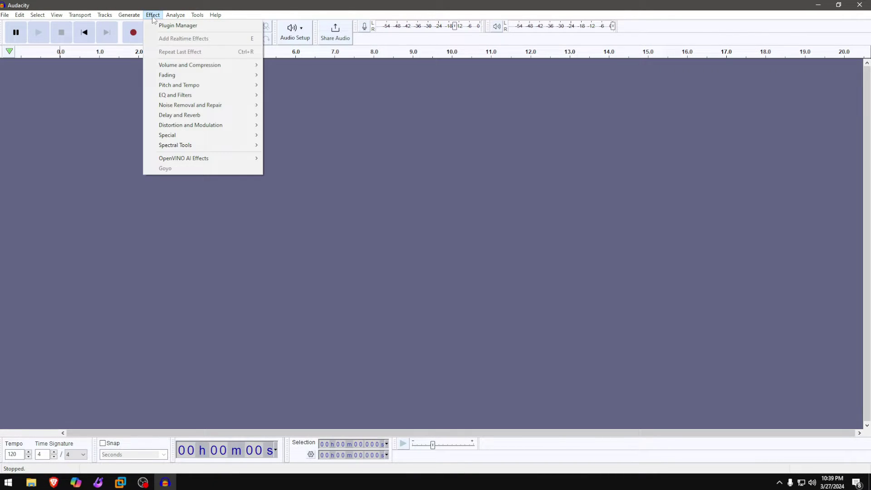
mouse_move(197, 160)
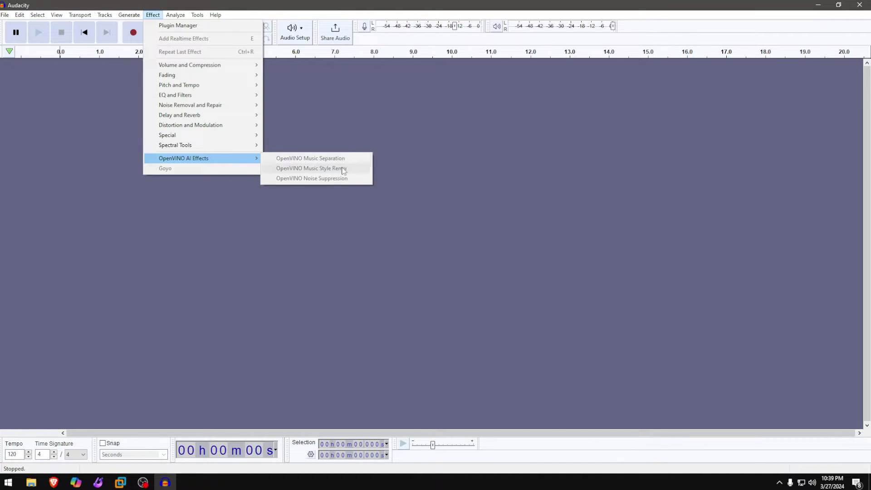
mouse_move(198, 19)
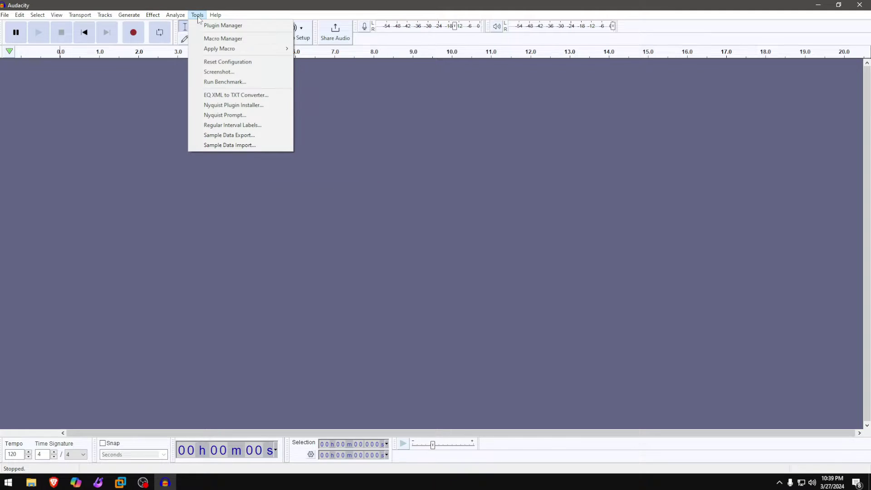
mouse_move(127, 17)
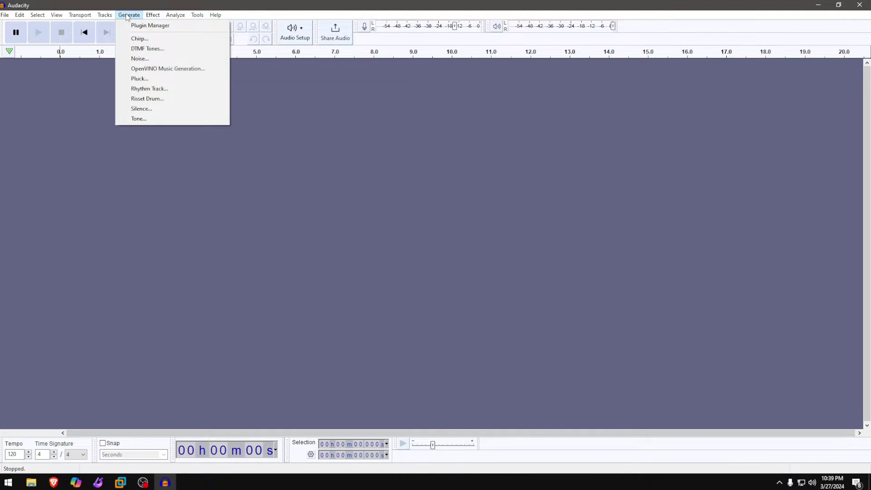
left_click(149, 68)
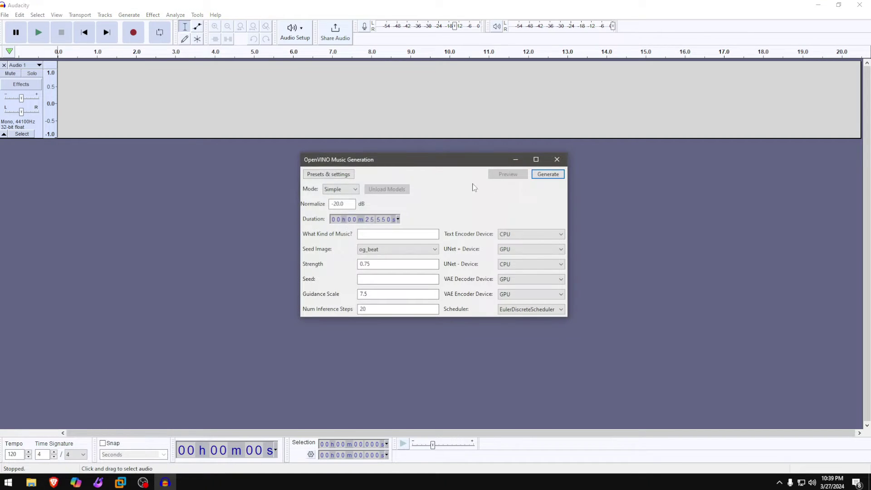
left_click_drag(431, 161, 447, 181)
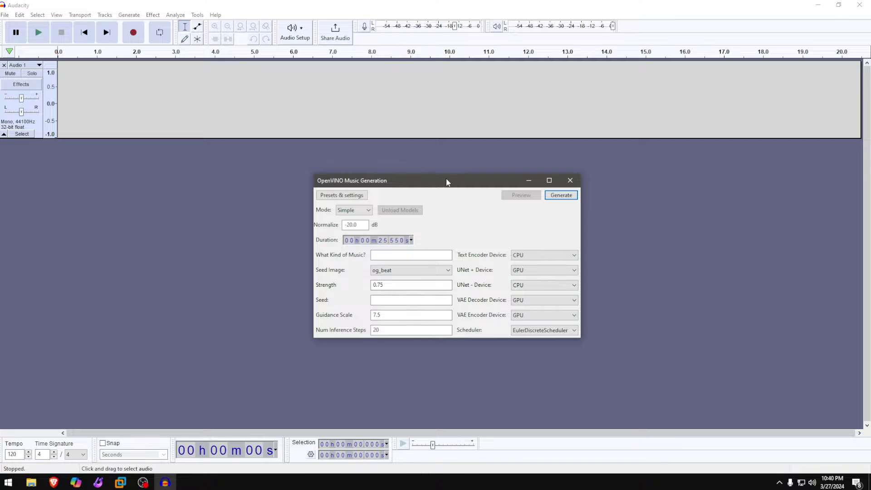
left_click(341, 195)
left_click(379, 203)
left_click(349, 212)
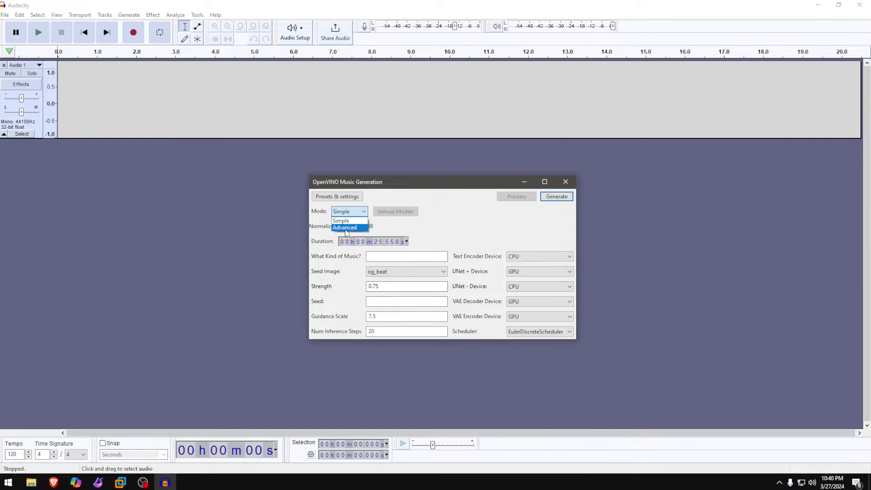
left_click(347, 225)
left_click_drag(394, 120, 391, 112)
left_click(380, 185)
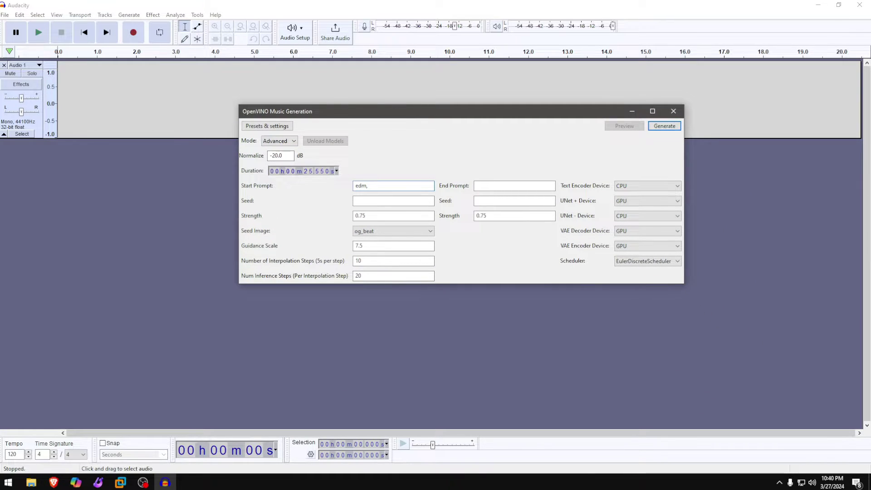
type("edm, harmonica, sotthing tone")
left_click(430, 201)
left_click(501, 198)
left_click_drag(478, 212, 470, 243)
left_click(645, 187)
left_click(639, 195)
left_click(637, 187)
left_click(628, 195)
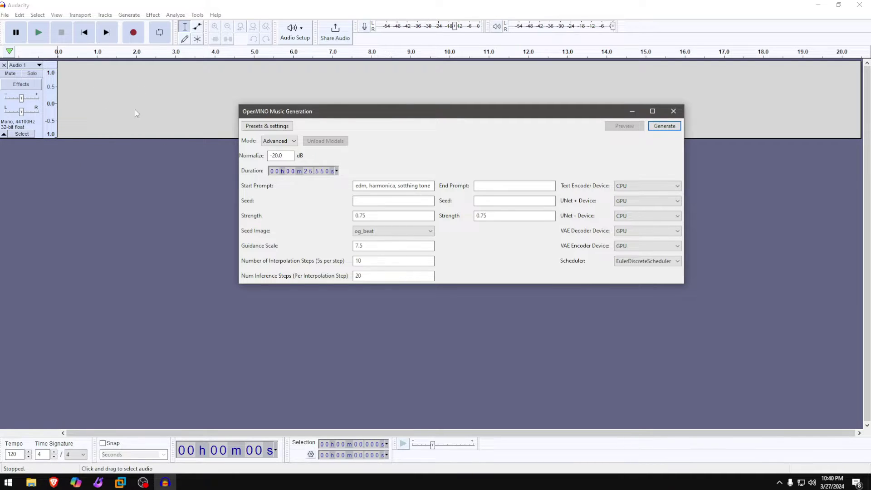
left_click(664, 125)
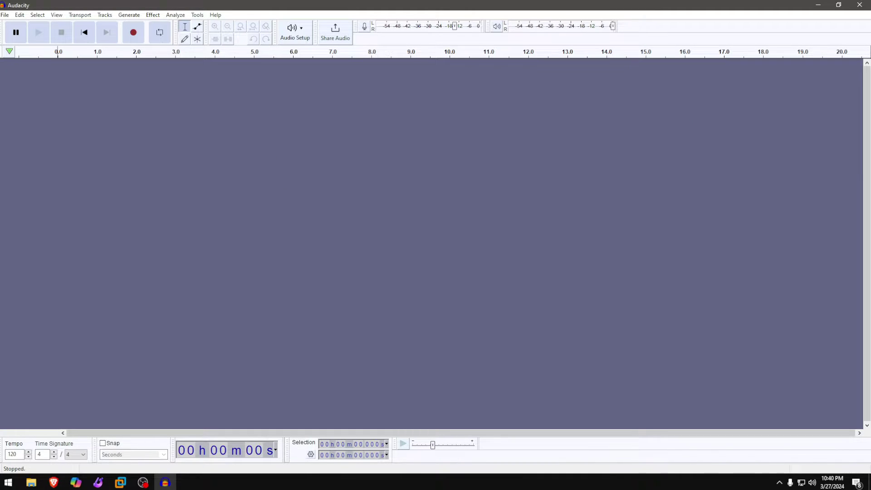
- Import Meant to be one.mp3 and delete everything after 1:16
left_click_drag(0, 154, 321, 155)
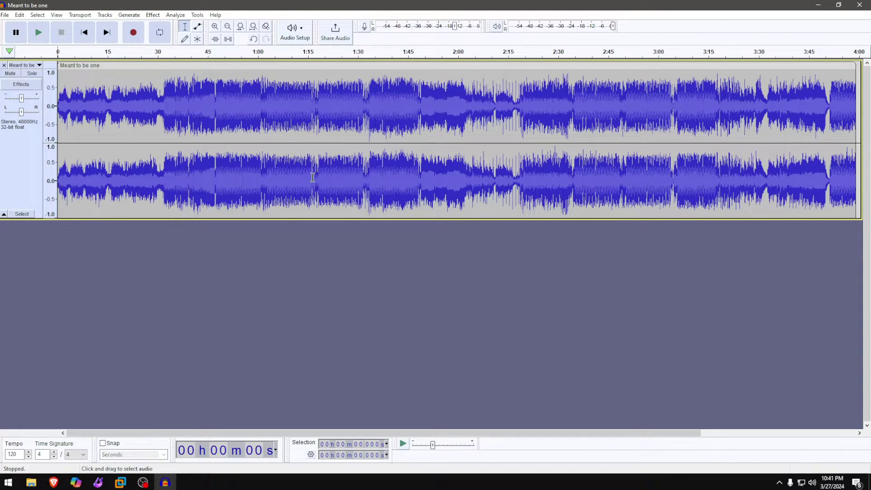
left_click_drag(312, 177, 862, 167)
key("Delete")
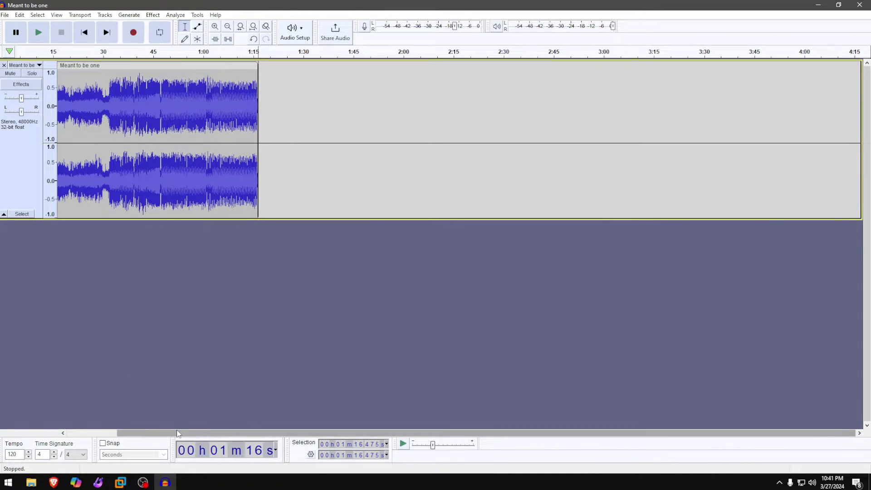
left_click_drag(181, 433, 131, 433)
left_click(14, 158)
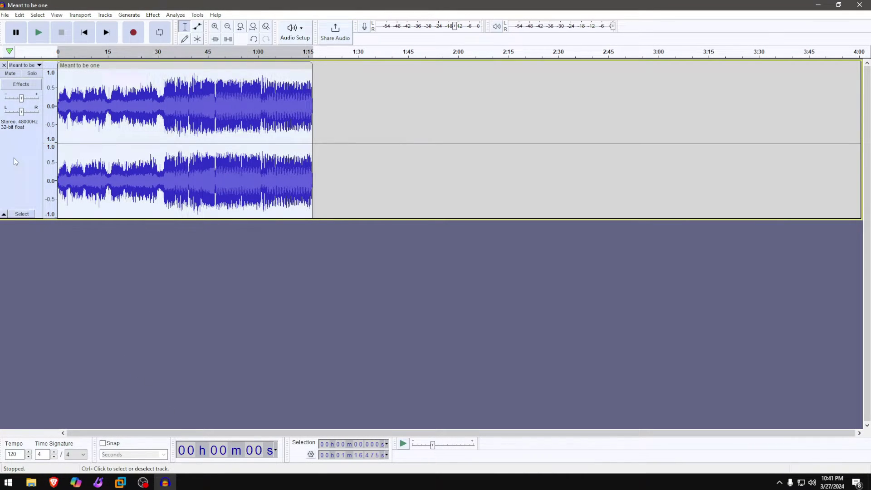
- Play the trimmed song, jumping to about 27, 36 and 51 seconds, then stop
left_click(38, 32)
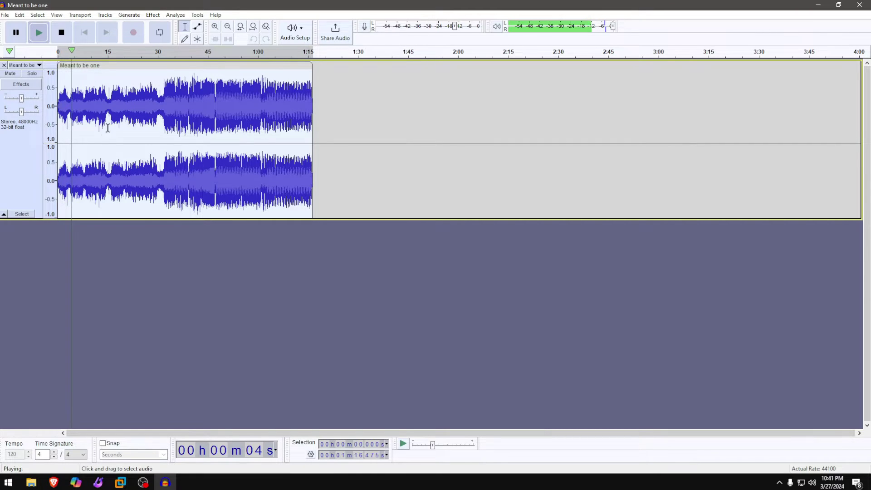
left_click(149, 51)
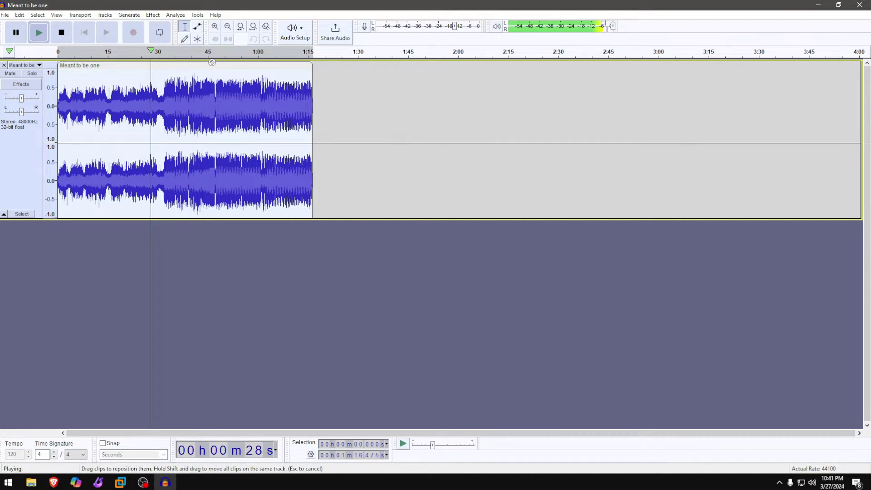
left_click(177, 54)
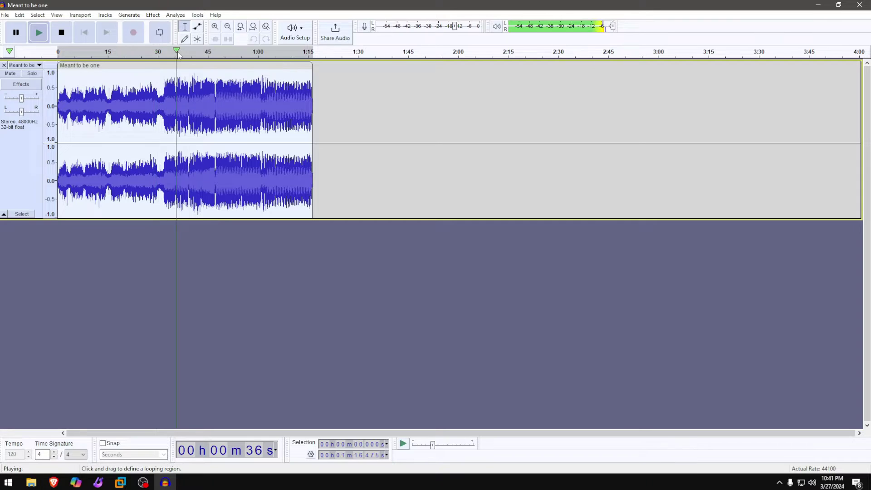
left_click(226, 52)
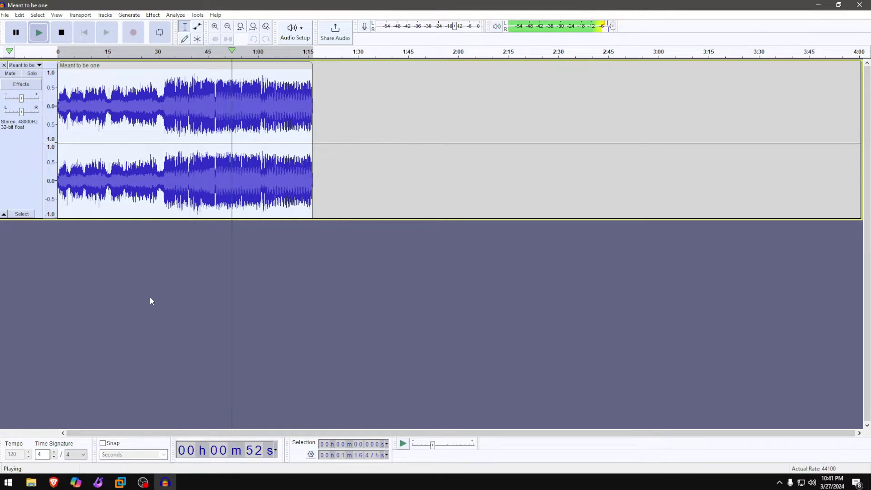
left_click(62, 33)
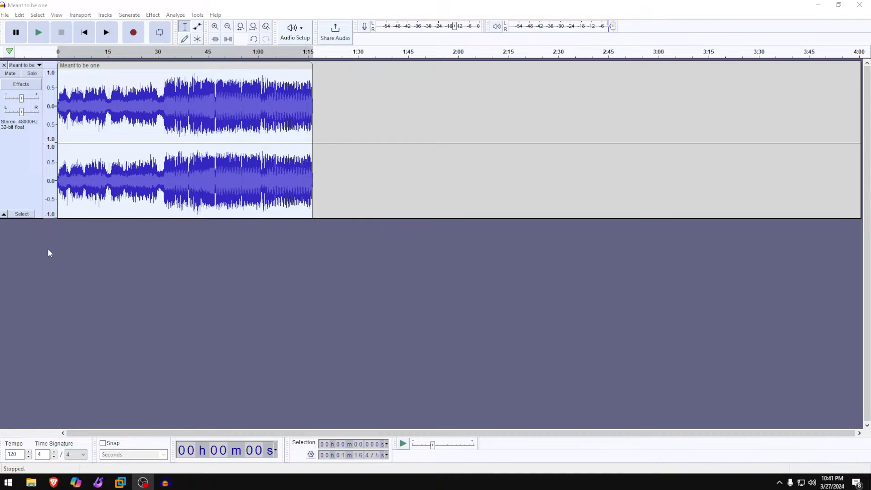
- Select the Meant to be one track and show the Effect > OpenVINO AI Effects submenu
left_click(13, 164)
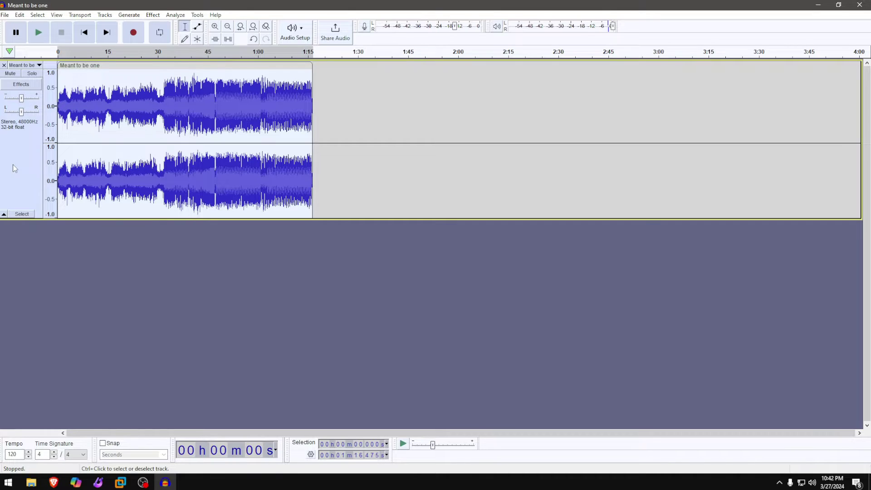
left_click(152, 15)
mouse_move(215, 159)
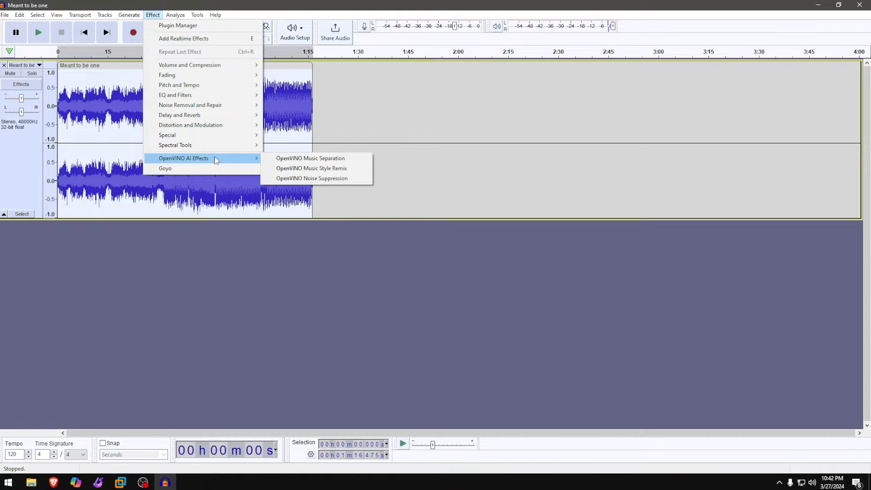
- Run OpenVINO Music Separation in 4 Stem mode on the GPU to create Drums, Bass, Vocals and Other tracks
left_click(300, 159)
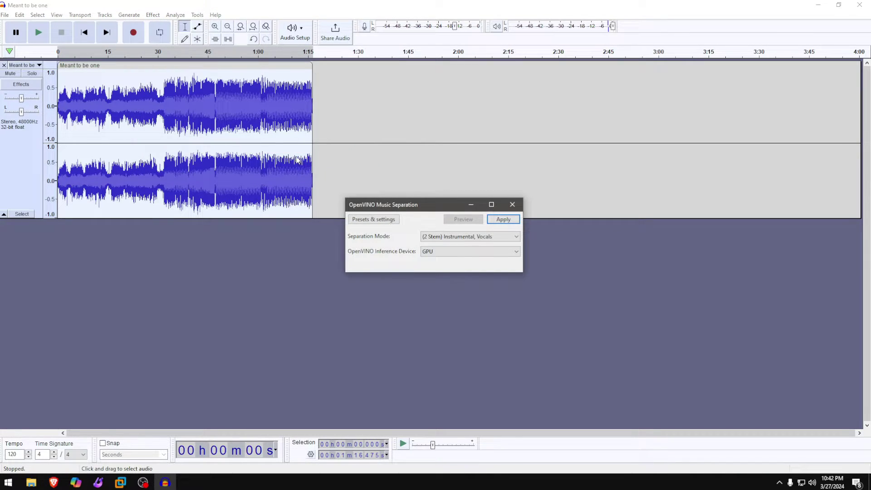
left_click(469, 238)
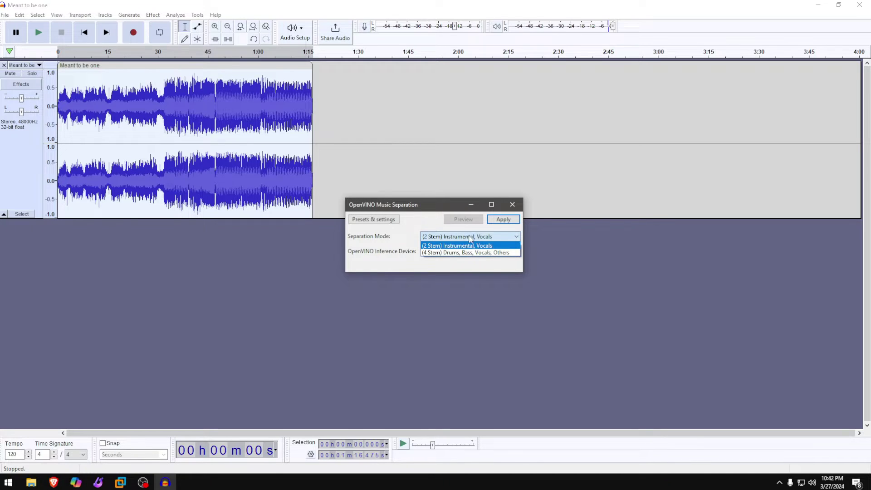
left_click(505, 253)
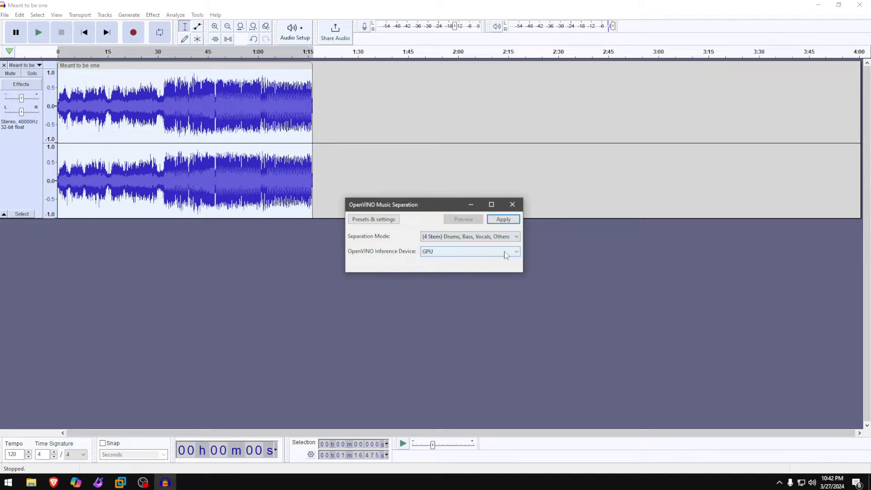
left_click(459, 253)
left_click(460, 255)
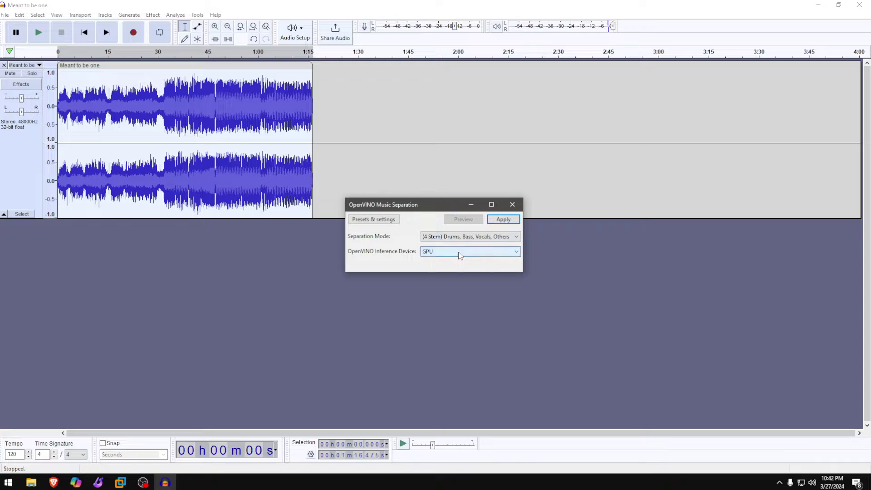
left_click(506, 219)
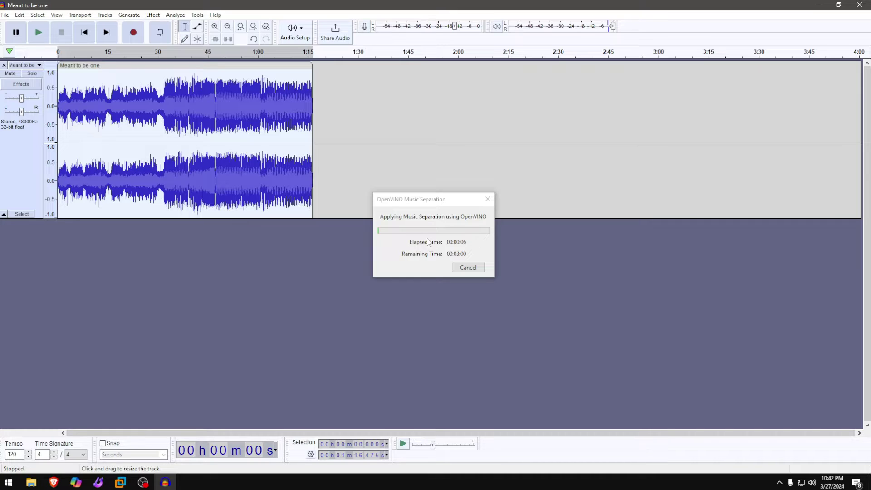
left_click(414, 202)
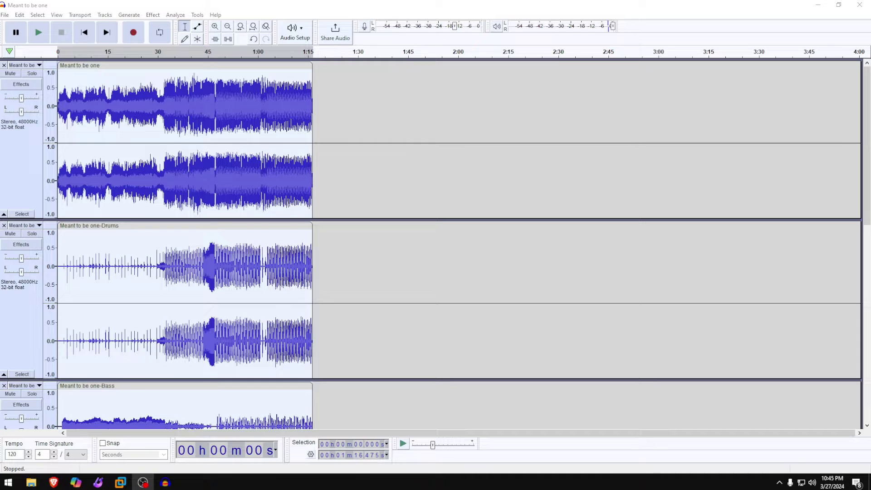
- Remove the original full-mix track and select the Drums stem
scroll(416, 245, "down", 6)
scroll(416, 245, "up", 6)
left_click(4, 64)
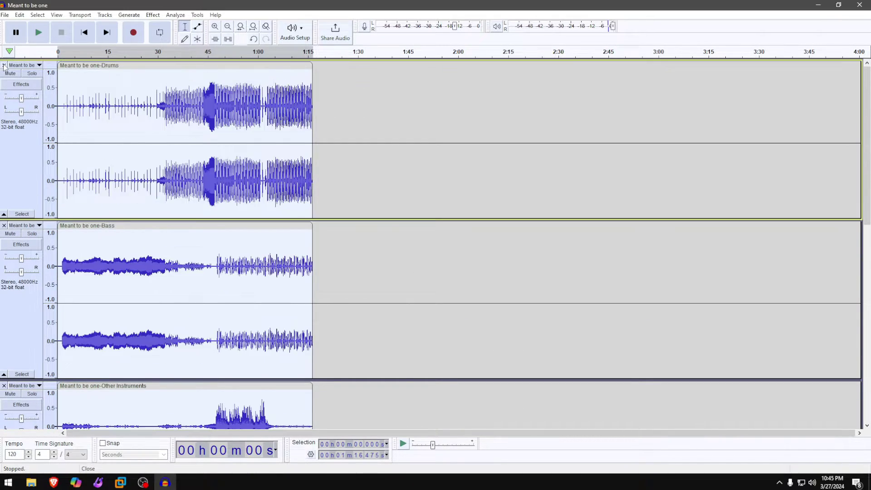
left_click(175, 65)
- Mute the Bass stem so the Drums stem stays audible
scroll(156, 152, "down", 2)
scroll(143, 182, "down", 3)
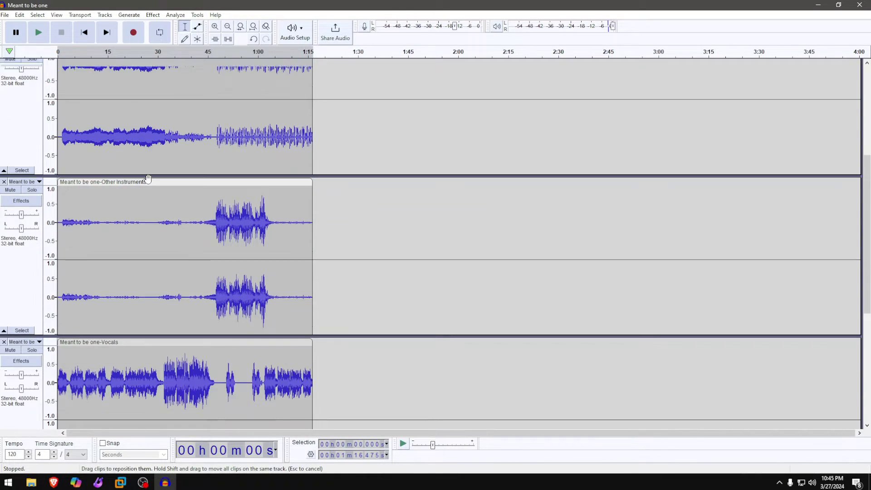
scroll(129, 220, "down", 3)
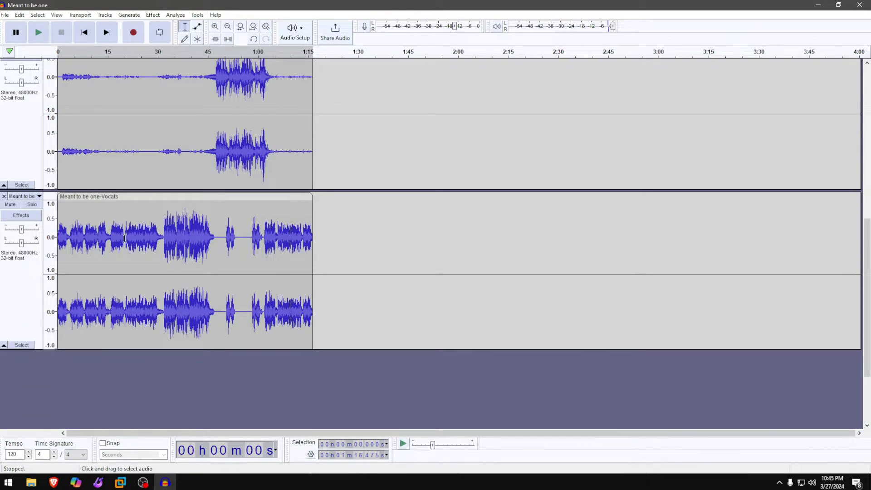
scroll(131, 223, "up", 3)
scroll(132, 222, "up", 4)
scroll(132, 220, "down", 5)
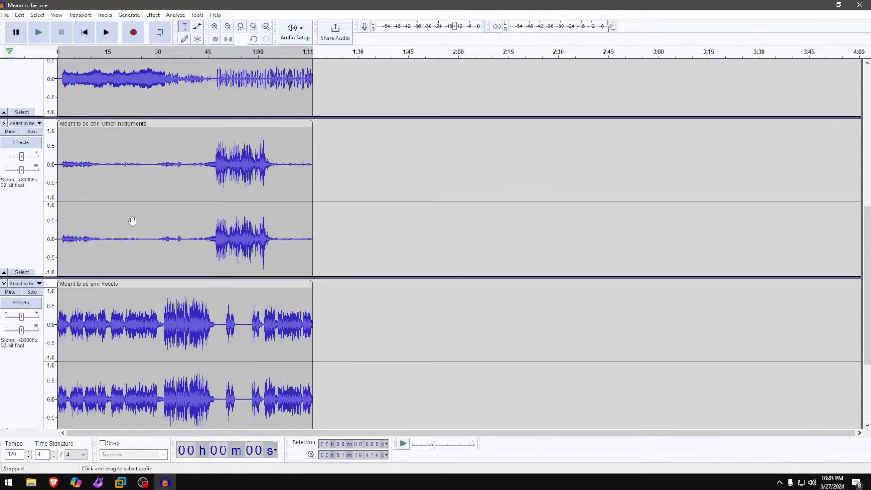
scroll(65, 187, "up", 4)
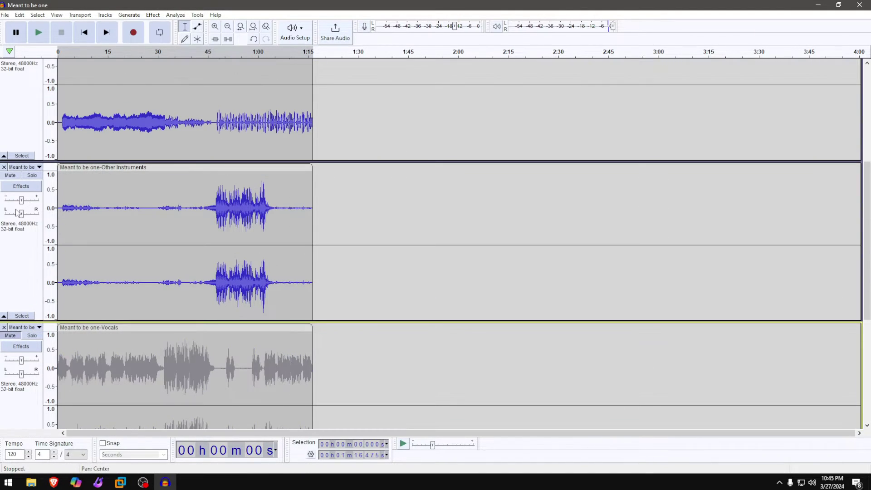
scroll(37, 177, "up", 3)
left_click(14, 138, "ctrl")
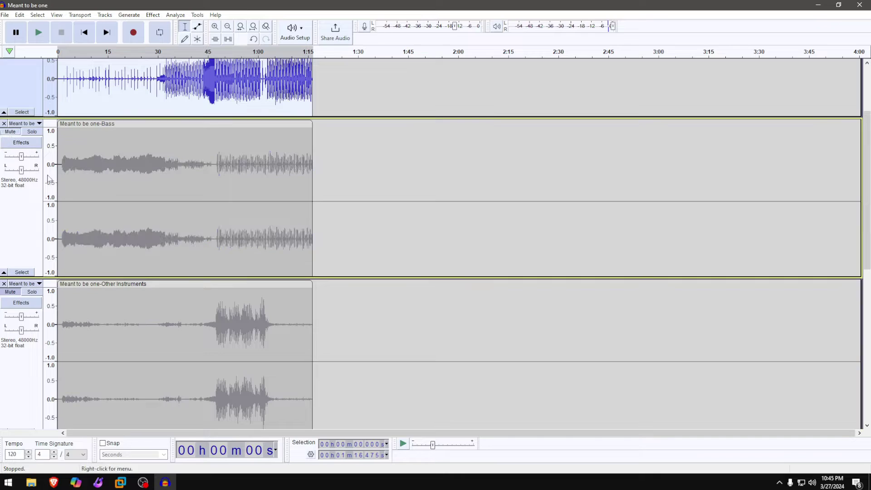
scroll(28, 95, "up", 3)
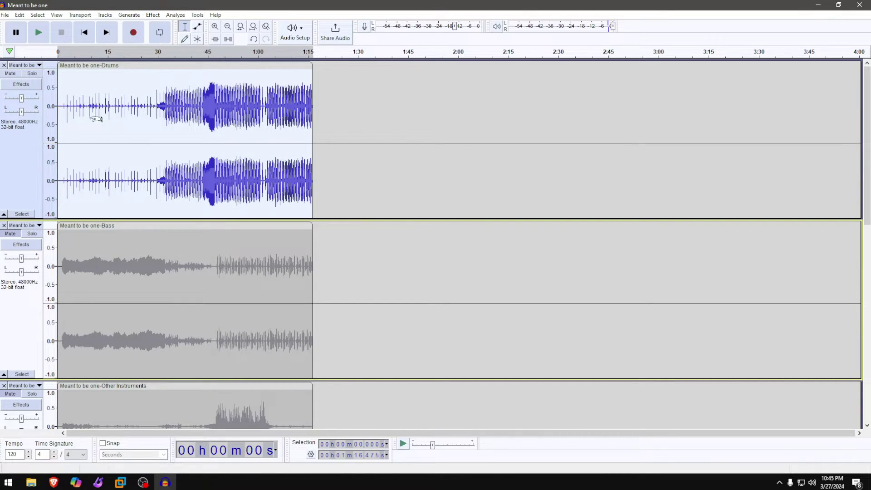
- Play the isolated Drums stem, jumping to about 35 and 42 seconds, then stop and mute Drums
left_click(39, 33)
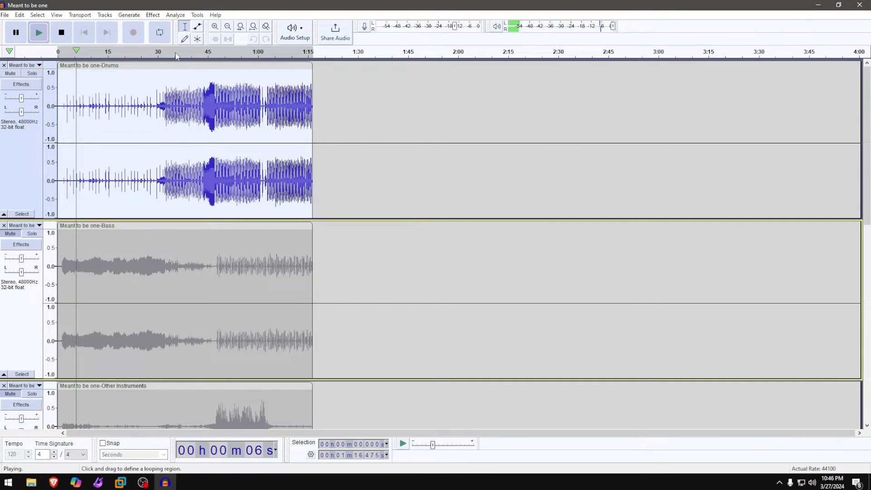
left_click(175, 52)
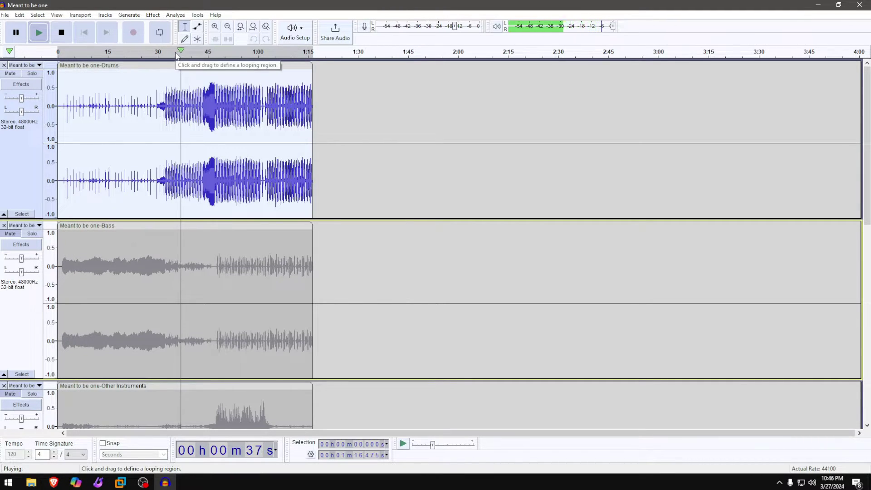
left_click(198, 53)
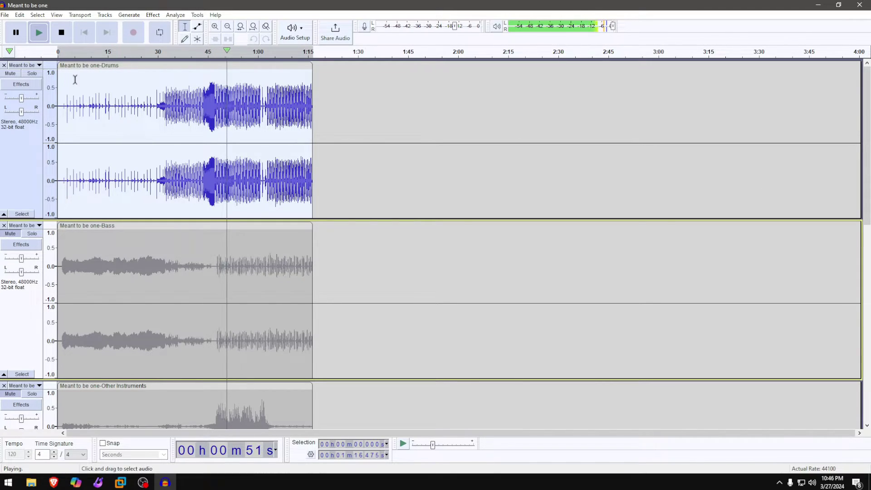
left_click(62, 35)
left_click(15, 145, "ctrl")
- Unmute the Bass stem and play it solo, jumping to 19 s, 28 s and 49 s, then stop
scroll(35, 165, "down", 2)
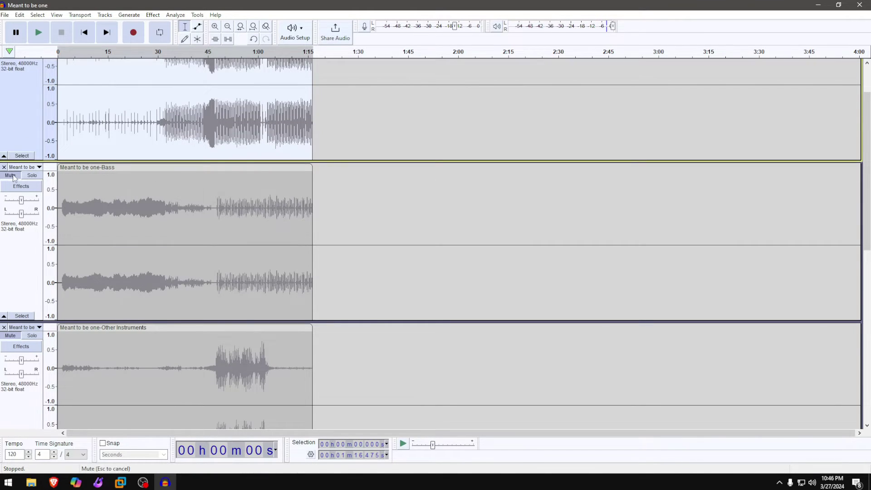
left_click(13, 178)
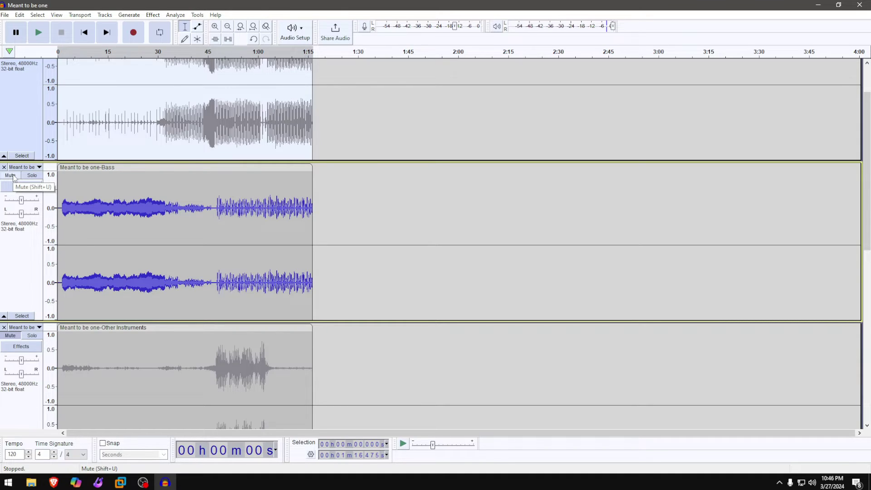
left_click(40, 36)
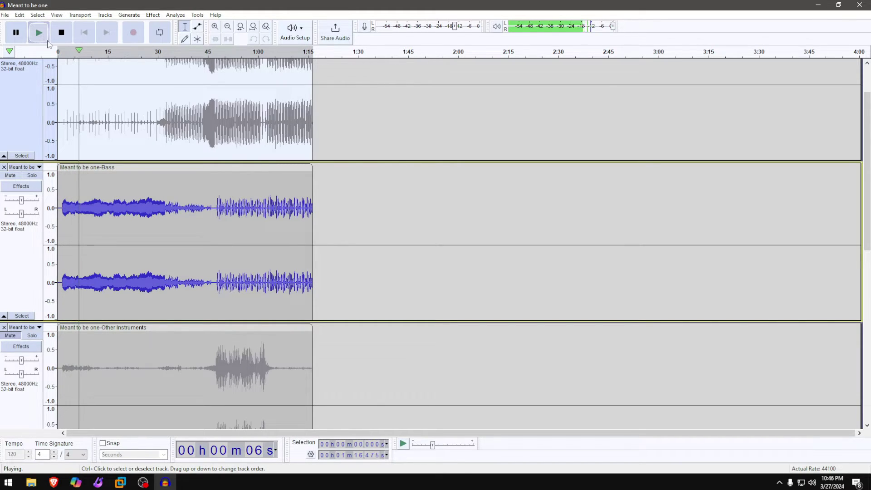
left_click(121, 51)
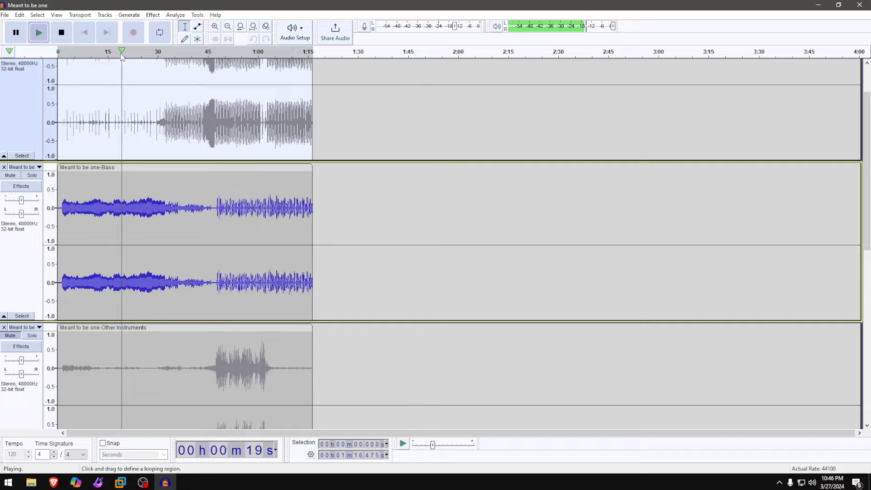
left_click(152, 52)
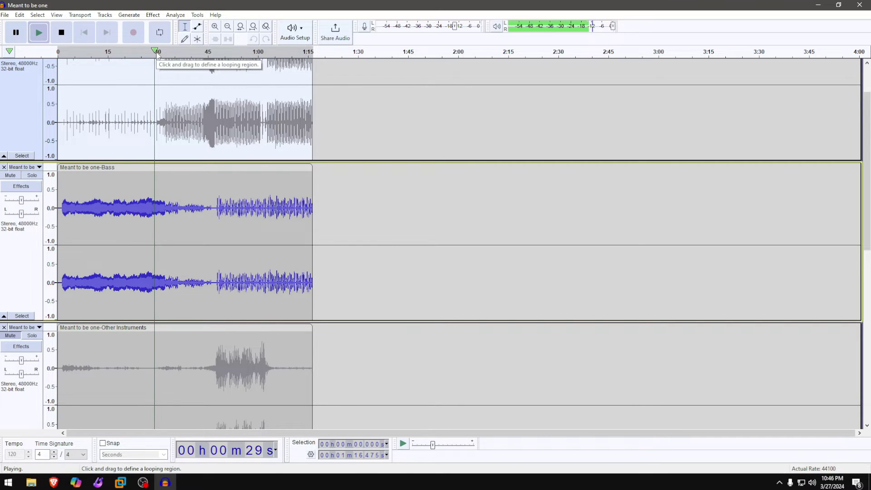
left_click(223, 51)
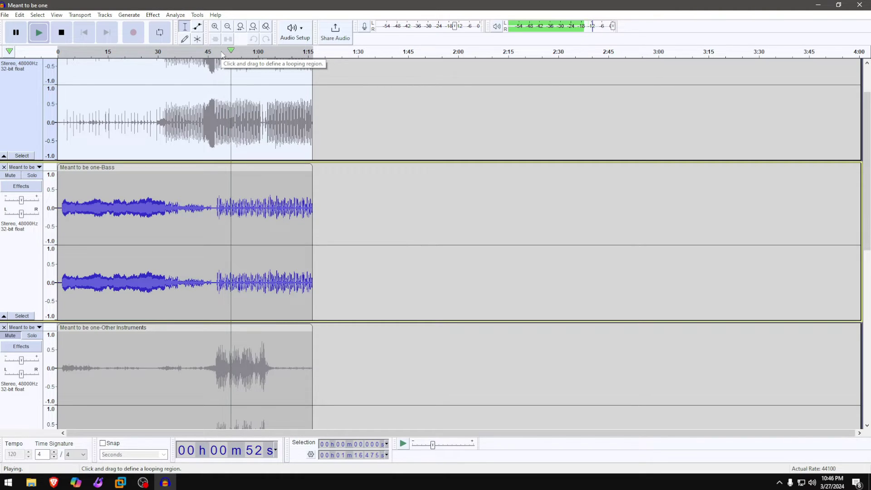
left_click(61, 33)
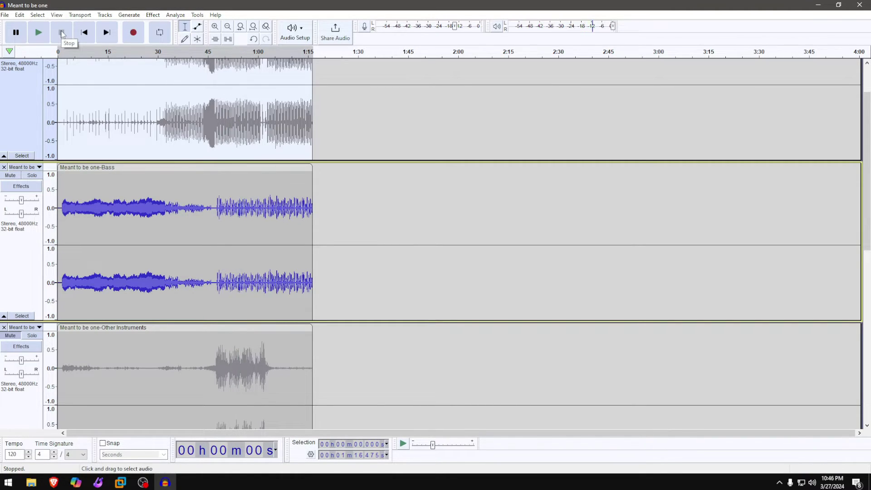
- Mute the Bass stem and unmute the Other Instruments stem
left_click(17, 176)
scroll(136, 177, "down", 5)
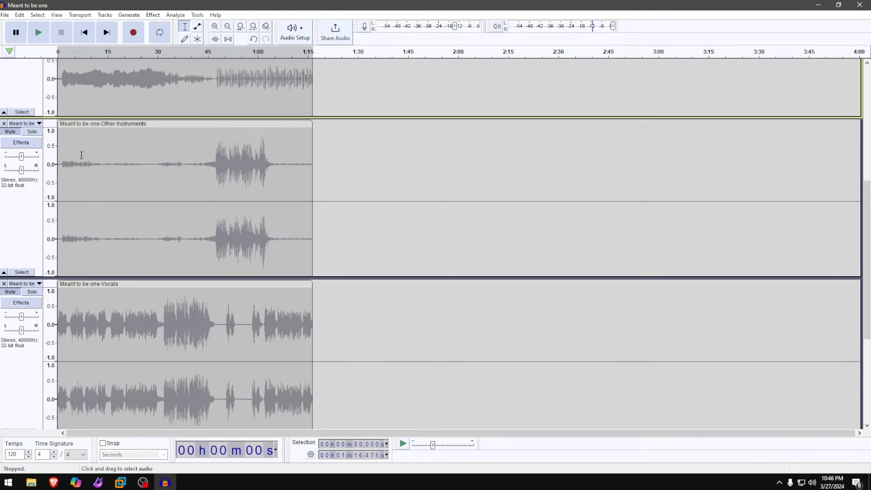
left_click(12, 132)
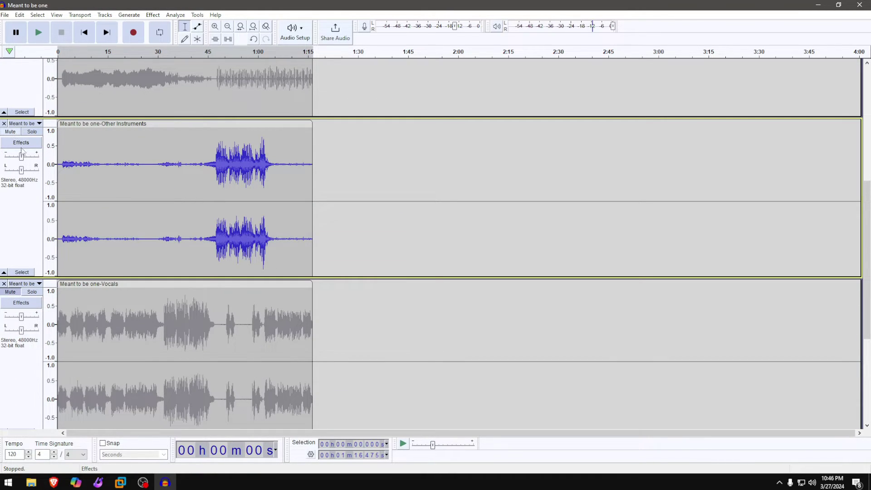
- Play Other Instruments alone, jumping to 36 s and 49 s, then stop and mute it again
key("space")
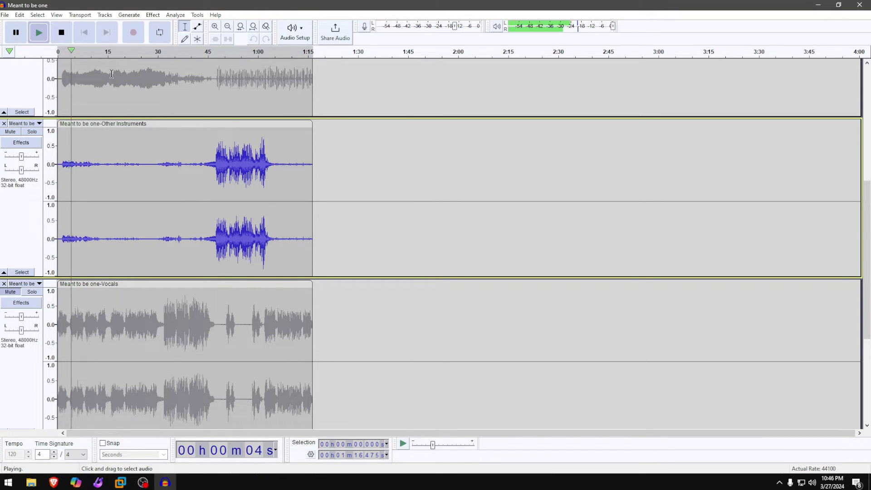
left_click(178, 56)
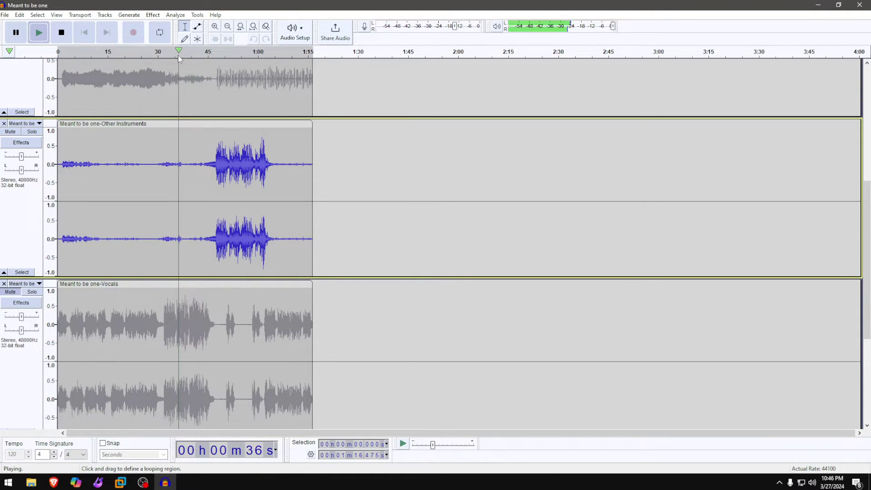
left_click(219, 53)
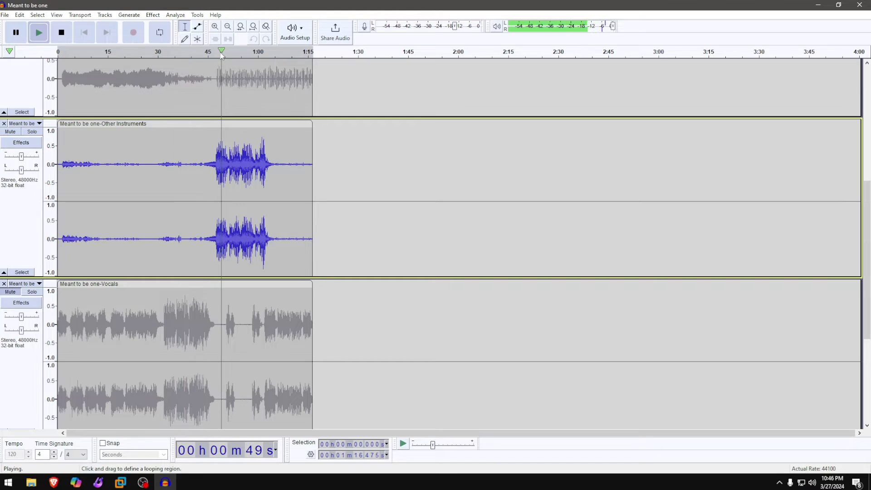
left_click(61, 32)
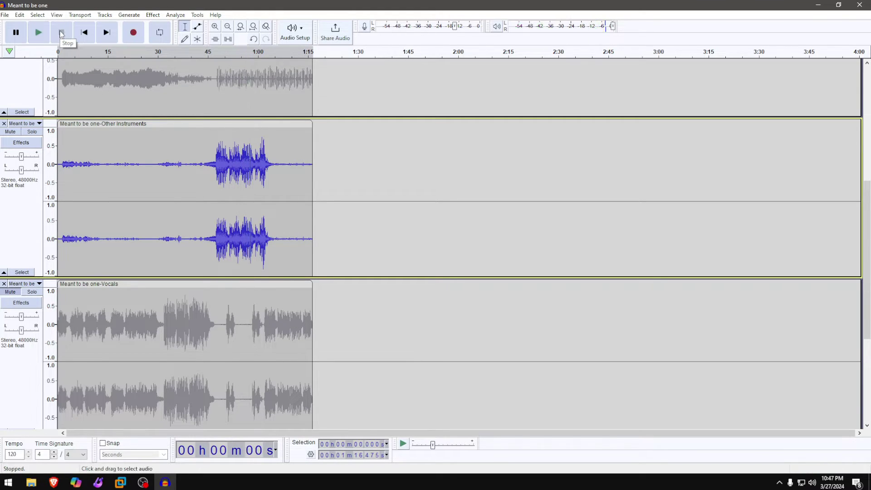
left_click(10, 132)
scroll(105, 164, "down", 5)
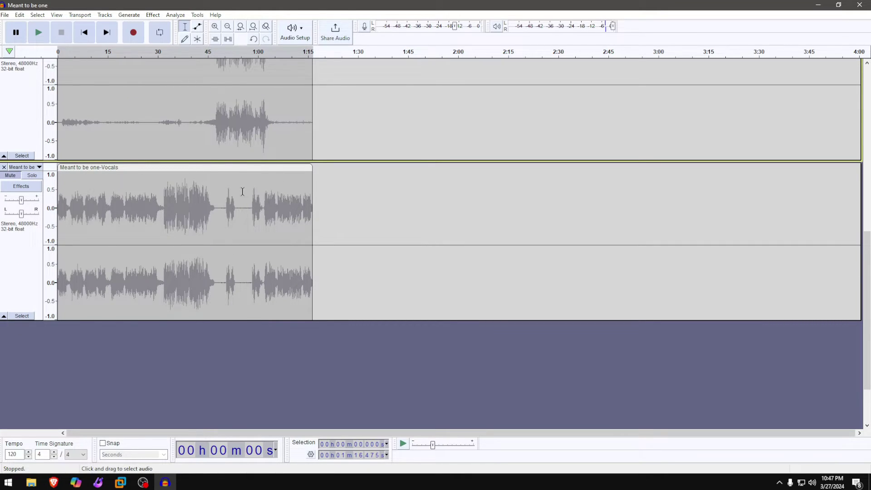
- Unmute the Vocals stem and play it solo, jumping to about 35 s, then stop
left_click(10, 175)
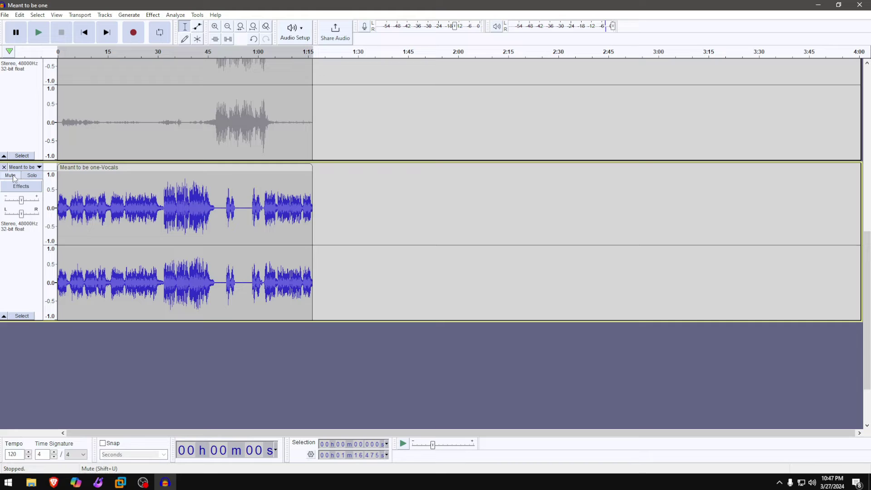
left_click(38, 32)
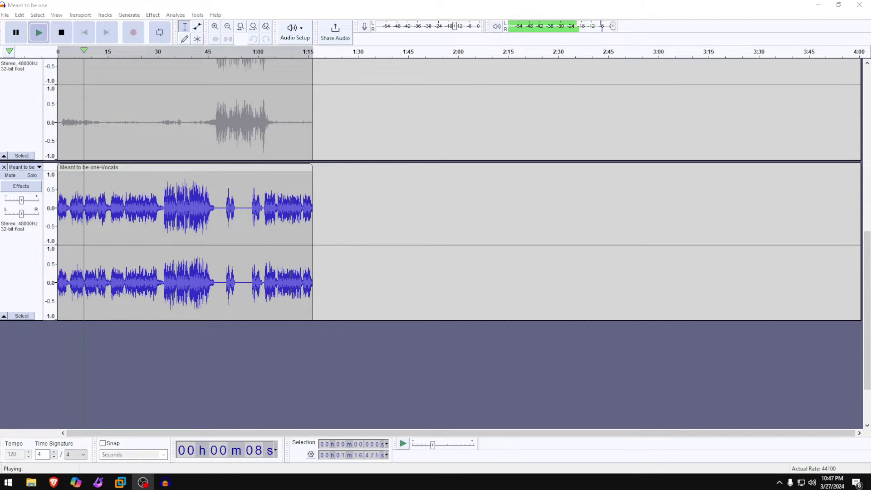
left_click(176, 51)
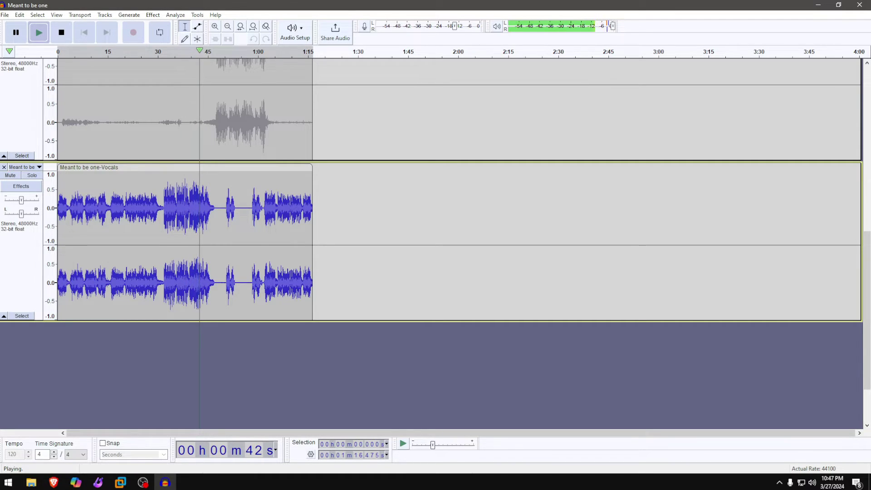
left_click(59, 33)
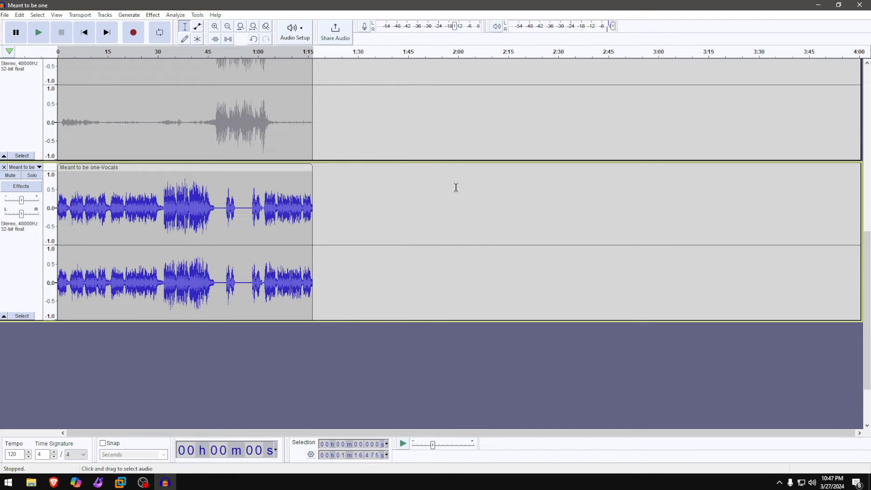
- Close the Vocals, Other Instruments, Bass and Drums tracks, one after another
left_click(4, 167)
left_click(4, 94)
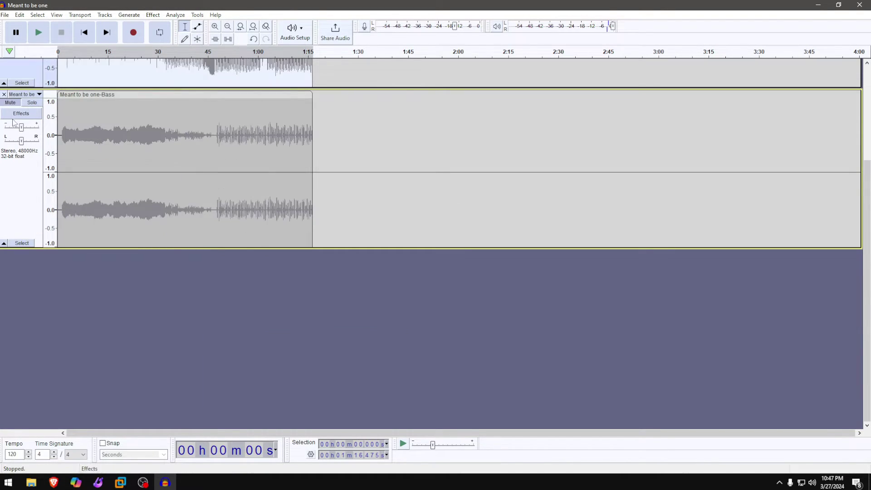
scroll(14, 125, "up", 2)
left_click(4, 180)
left_click(6, 69)
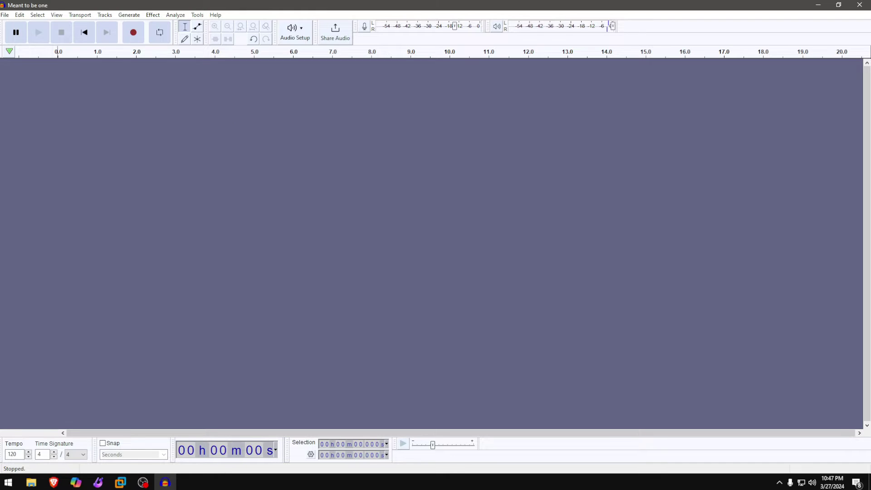
left_click_drag(234, 128, 270, 202)
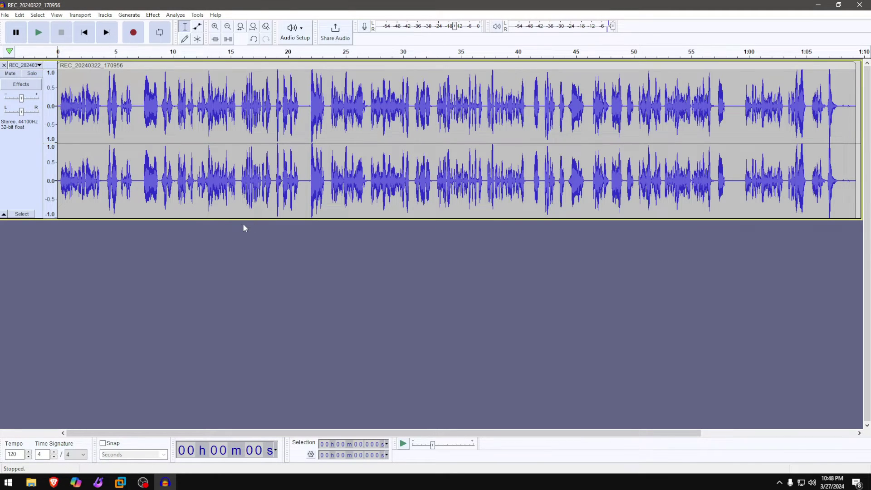
left_click_drag(238, 180, 861, 195)
key("Delete")
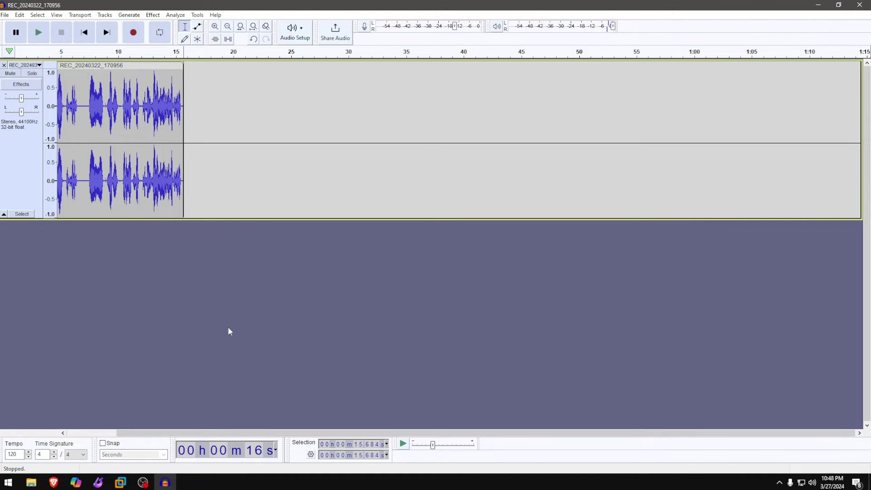
scroll(158, 423, "left", 3)
left_click(15, 166)
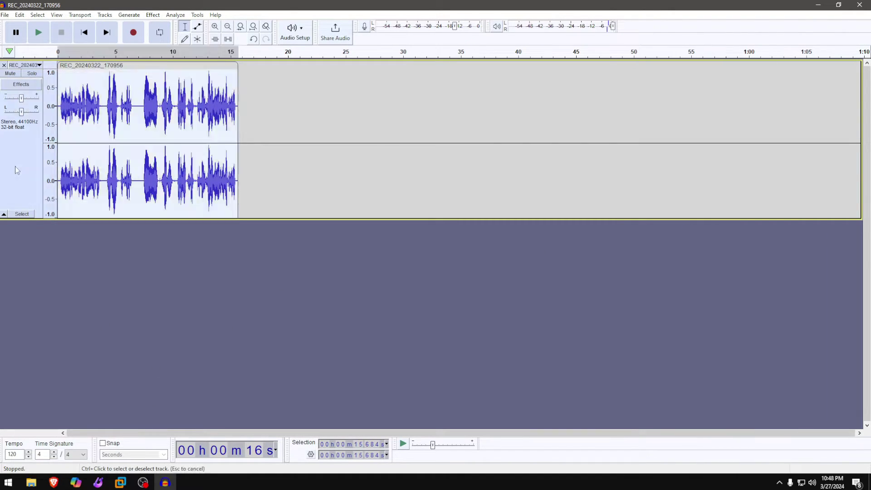
left_click(39, 32)
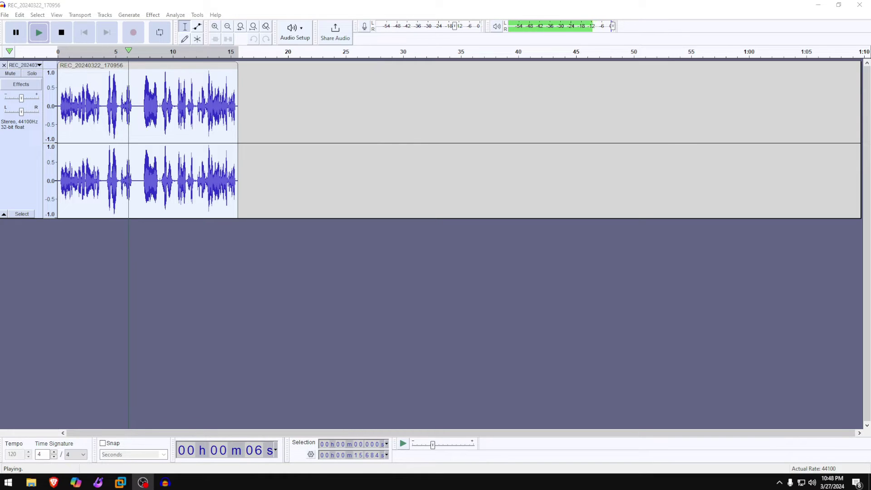
left_click(28, 145)
left_click(59, 33)
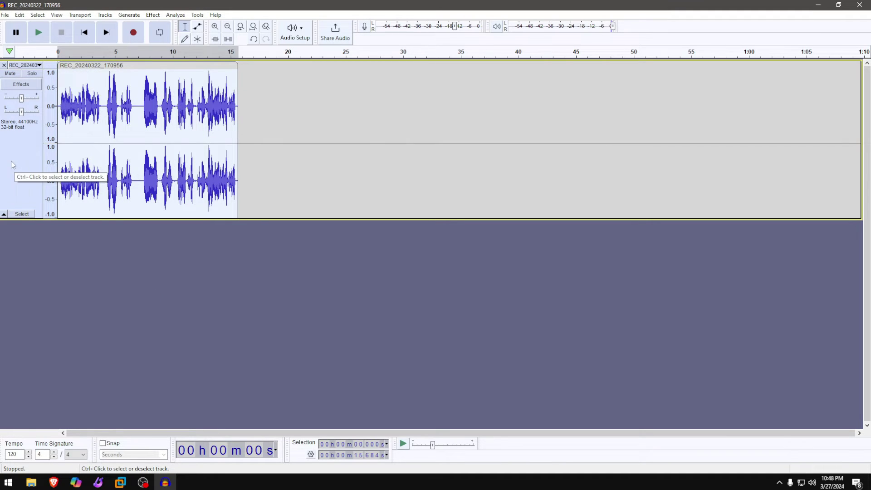
- Run OpenVINO Whisper Transcription with mode transcribe and source language english
left_click(174, 17)
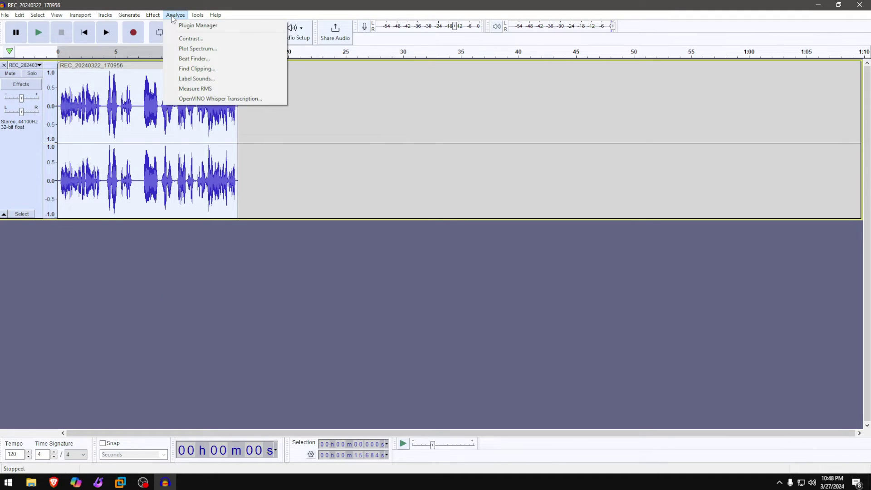
left_click(212, 99)
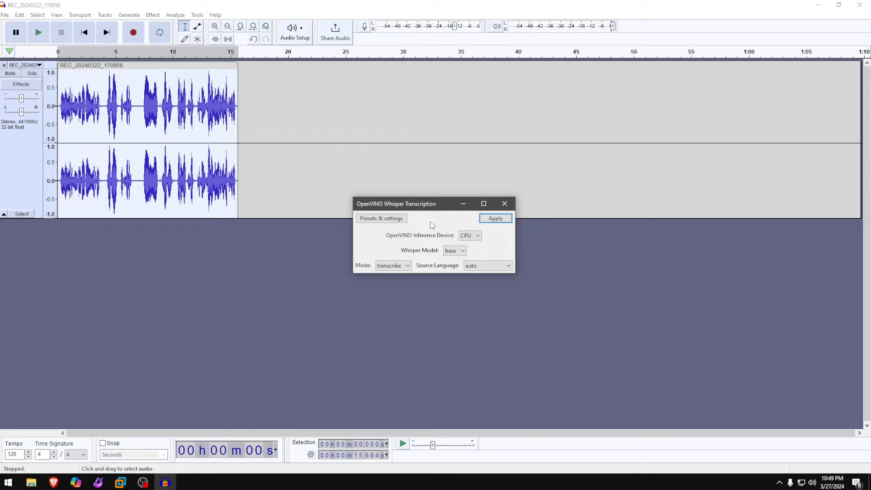
left_click(392, 268)
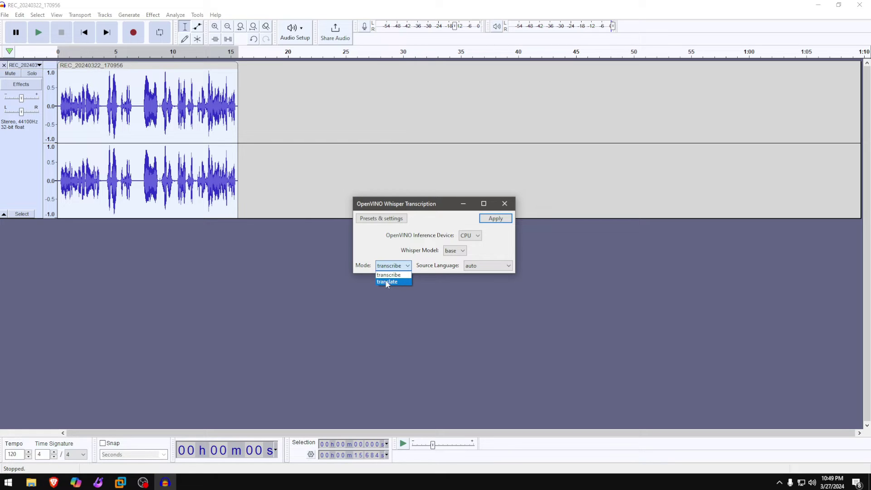
left_click(388, 275)
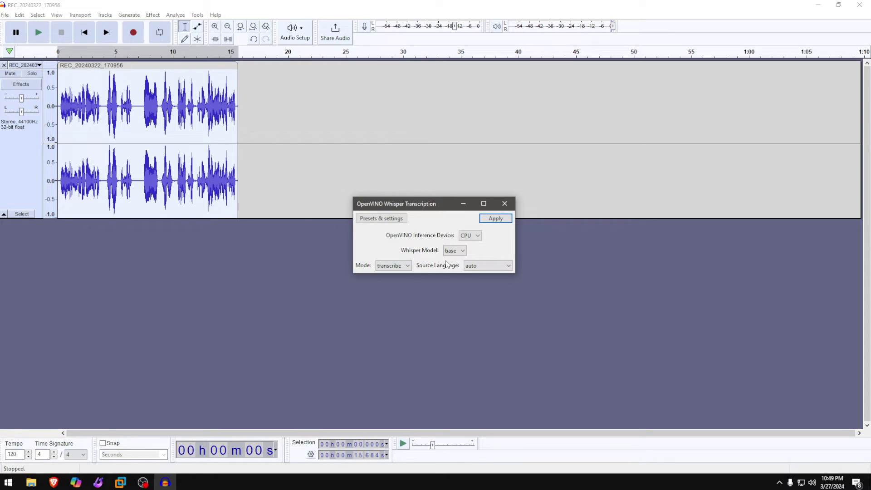
left_click(481, 266)
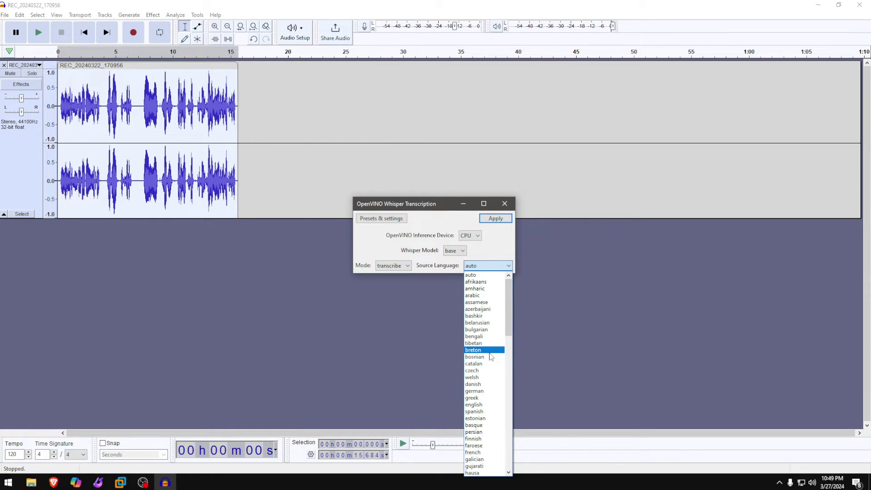
left_click(483, 404)
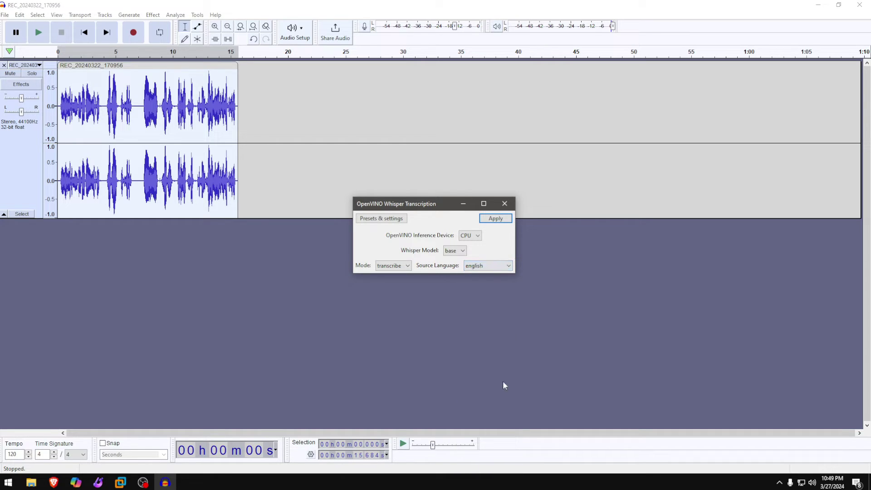
left_click(496, 218)
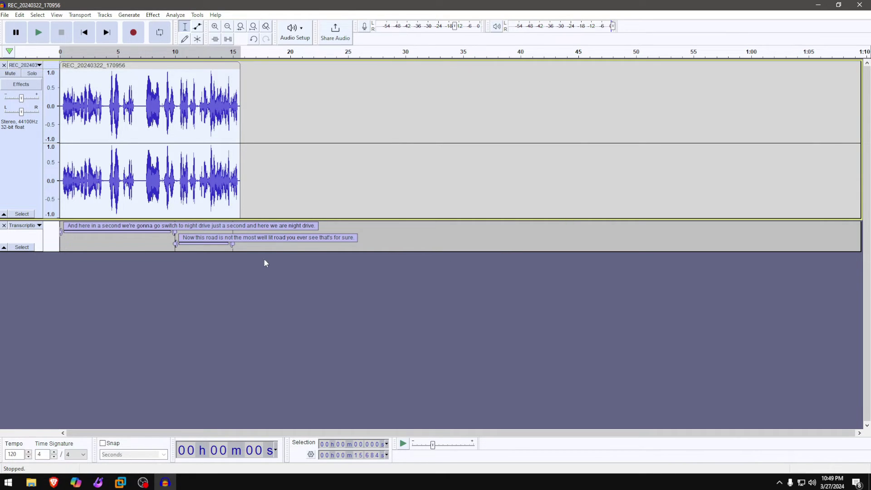
- Export the Transcription track's labels to the Desktop as 'Transcription test.txt'
left_click(27, 238)
left_click(13, 161)
left_click(21, 236)
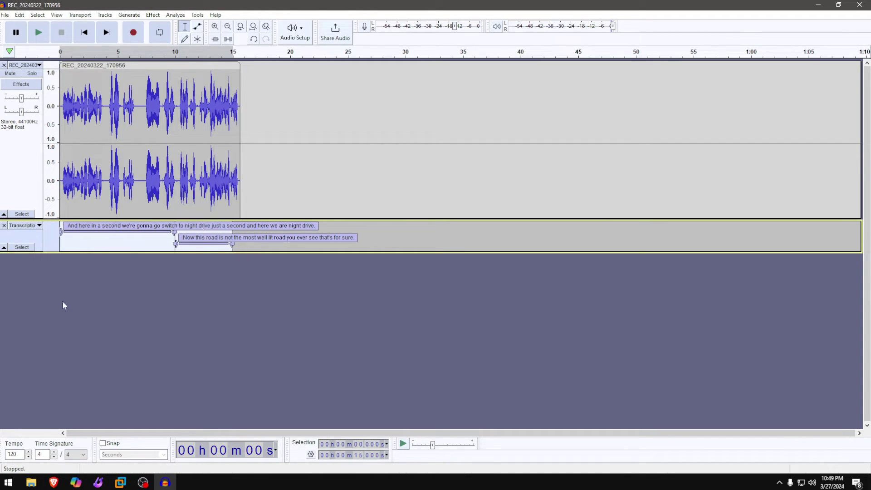
left_click(6, 15)
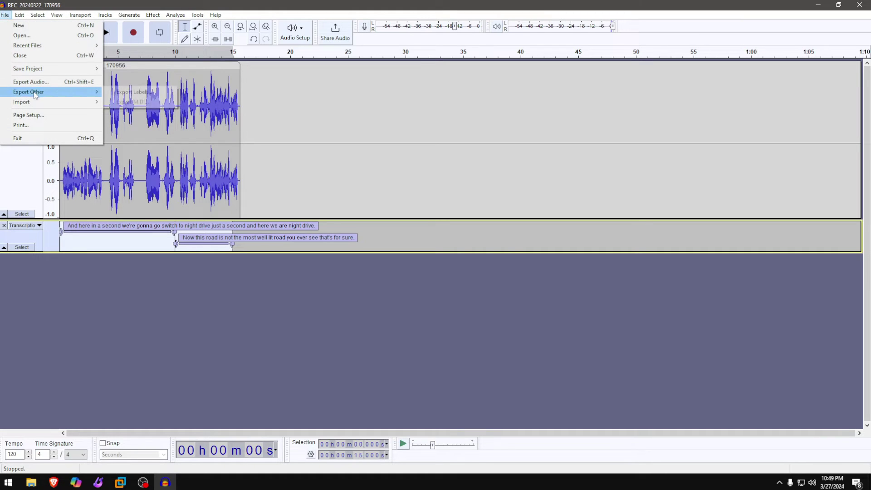
mouse_move(59, 93)
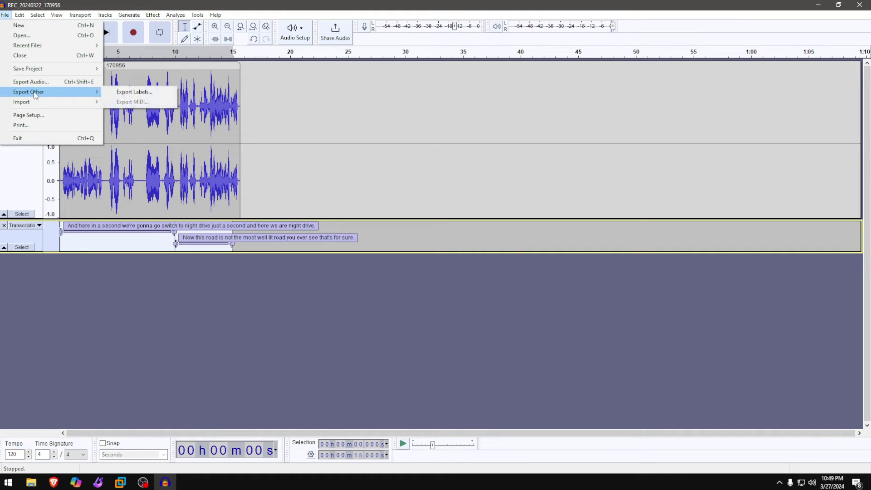
left_click(135, 92)
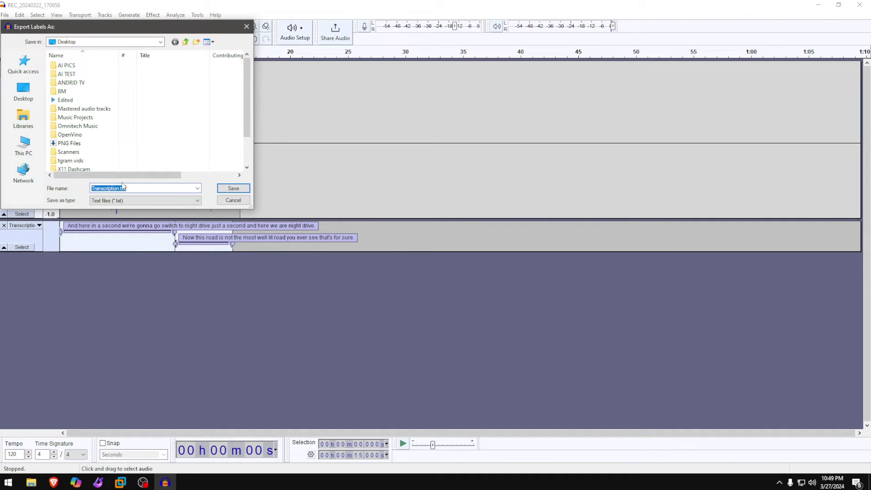
left_click(121, 188)
left_click(23, 90)
left_click(233, 188)
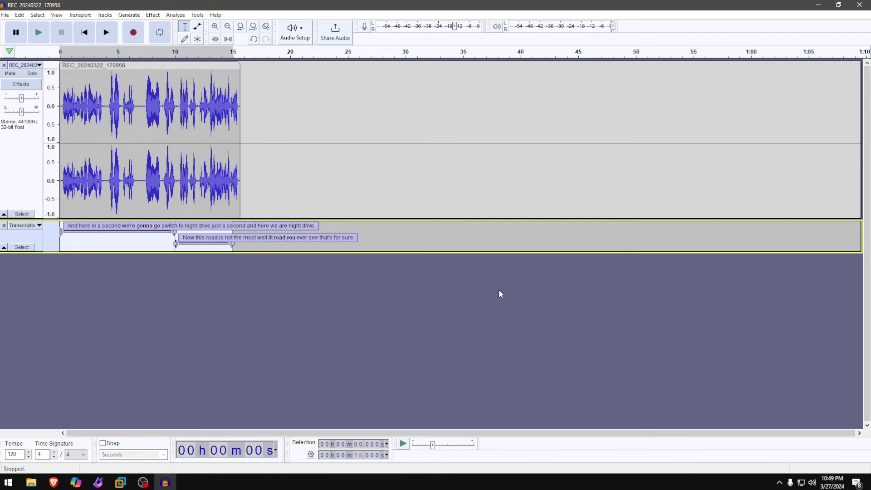
- Open Transcription test.txt in Notepad, review its two timestamped captions, then close it
left_click(817, 5)
double_click(193, 64)
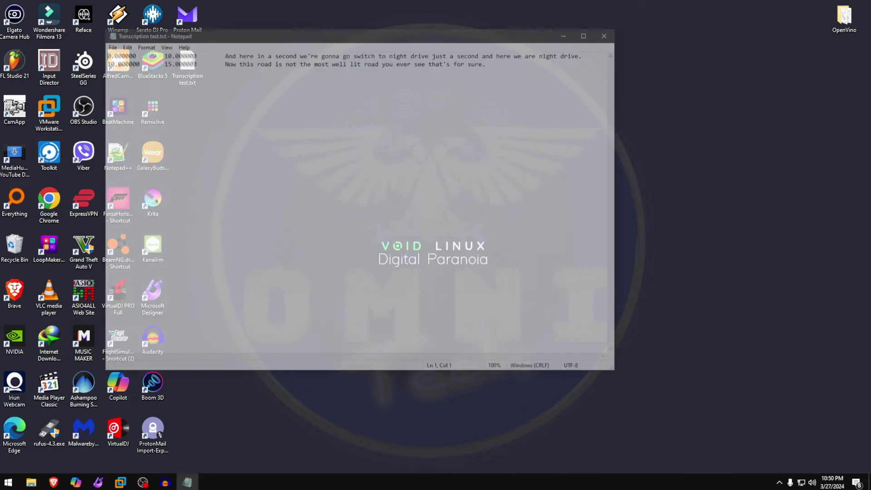
left_click_drag(407, 37, 444, 54)
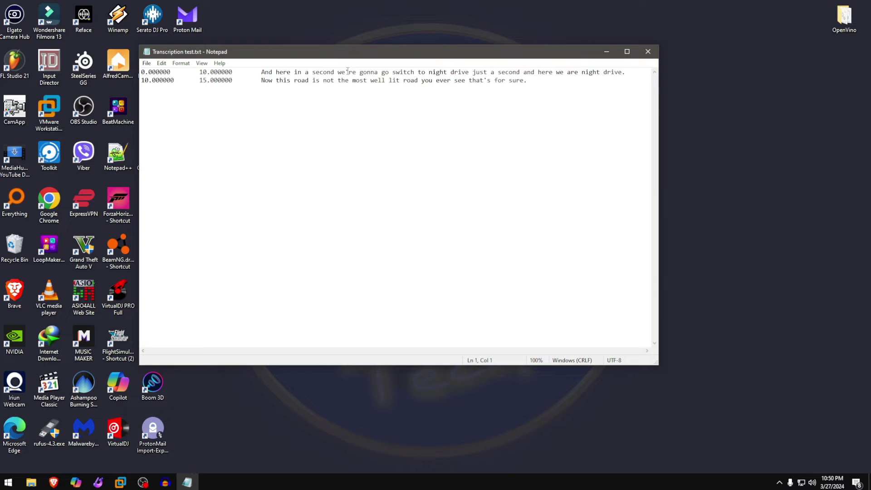
left_click_drag(359, 72, 629, 71)
left_click_drag(265, 81, 525, 81)
left_click(598, 128)
left_click(647, 51)
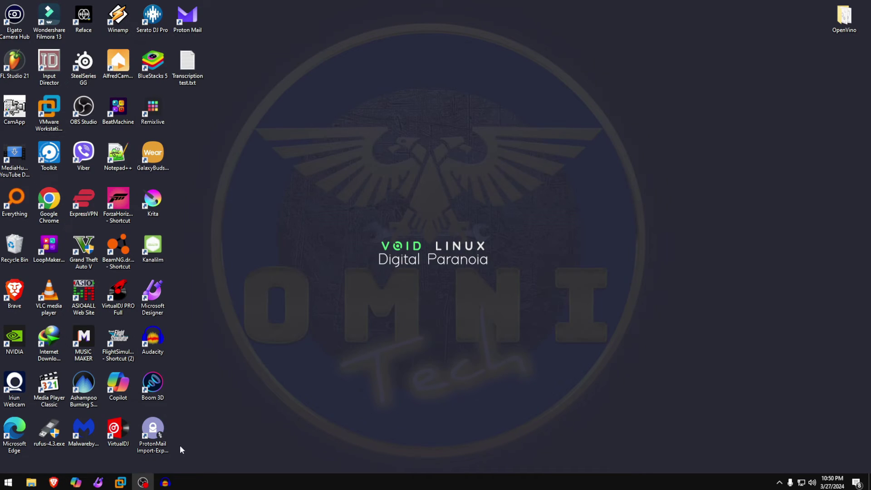
- Delete the Transcription label track and open OpenVINO Music Generation set for 15 seconds
left_click(165, 482)
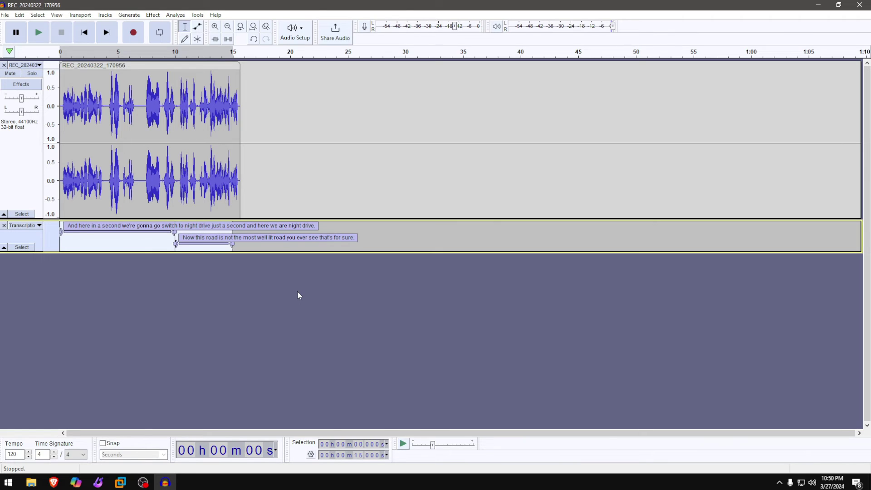
left_click(3, 225)
left_click(130, 16)
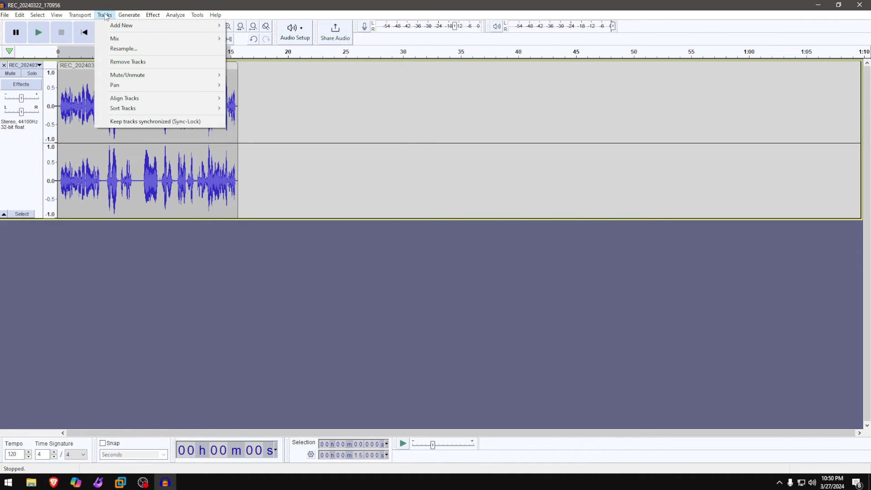
mouse_move(153, 15)
mouse_move(215, 158)
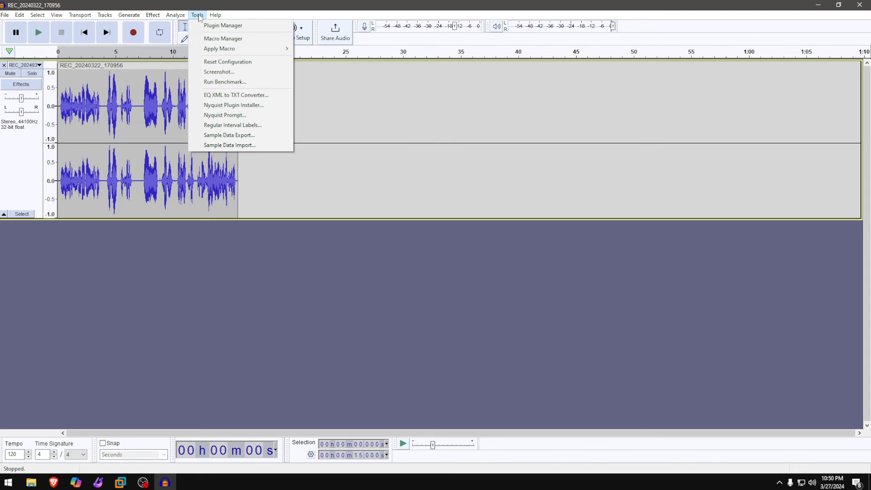
left_click(311, 13)
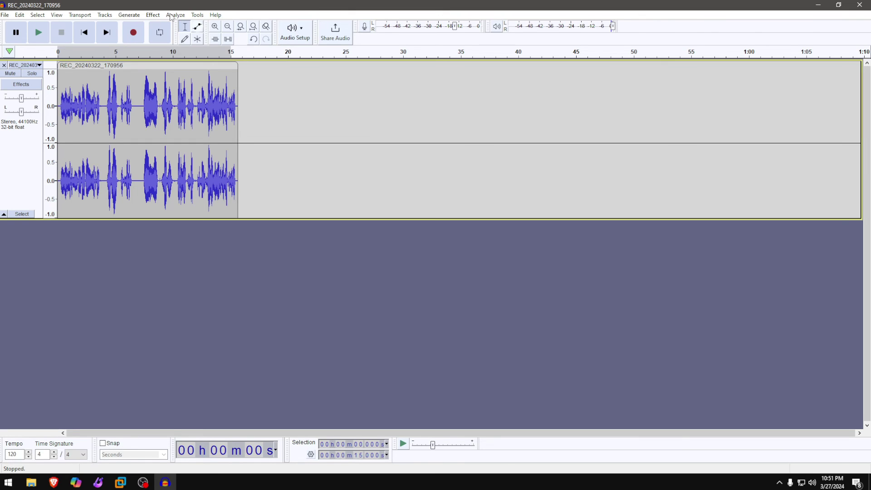
left_click(130, 15)
left_click(158, 68)
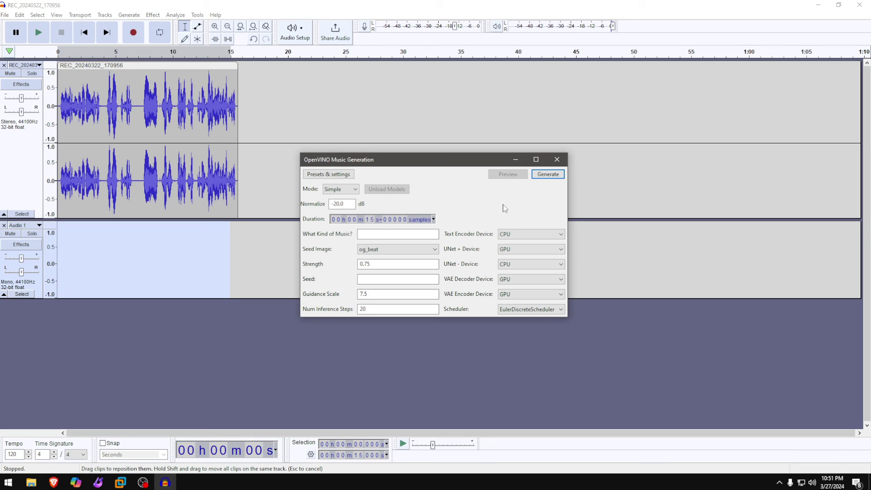
- Switch Music Generation to Advanced mode, then cancel without generating any audio
left_click(348, 189)
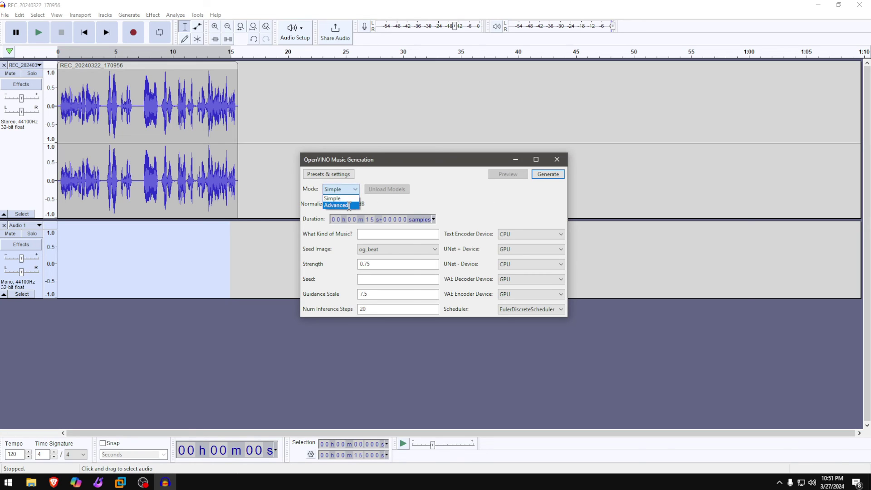
left_click(346, 204)
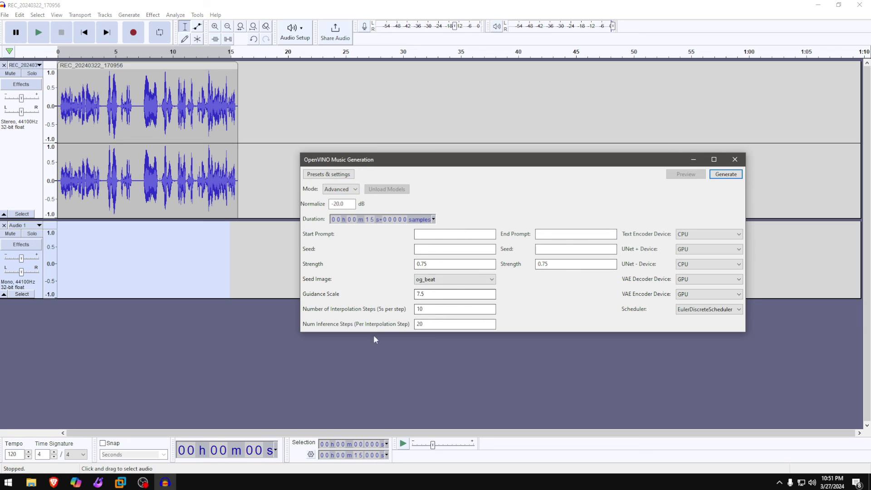
left_click(735, 159)
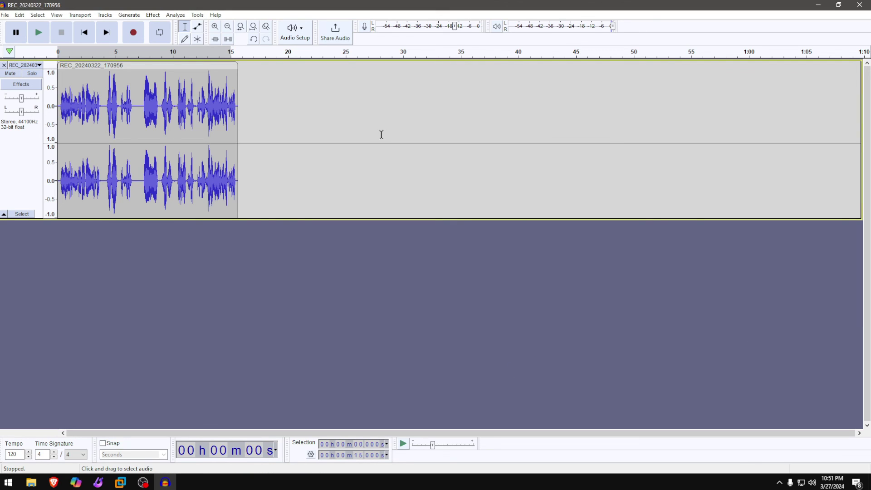